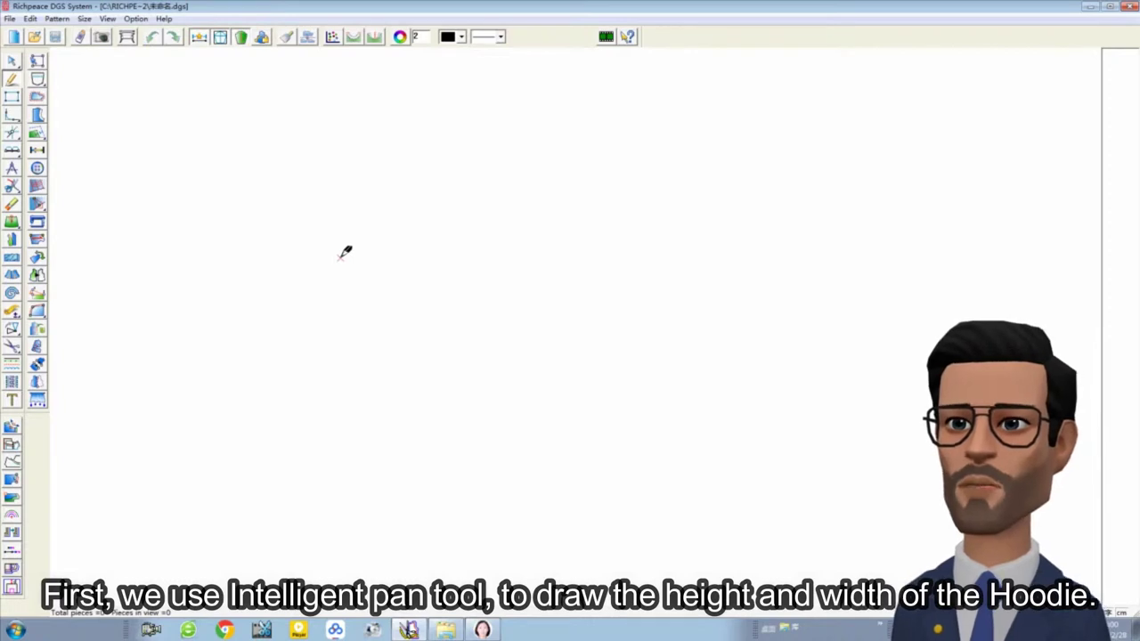
Step: Draw the hood's base rectangle 38 cm wide and 26 cm high
drag(296, 246, 639, 446)
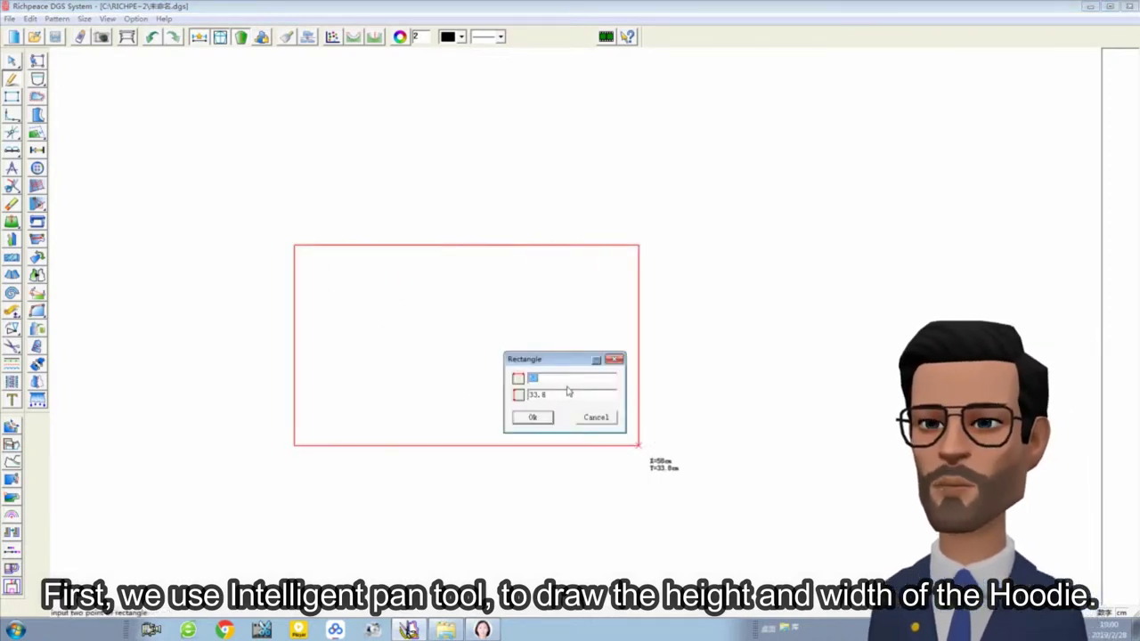
text(38)
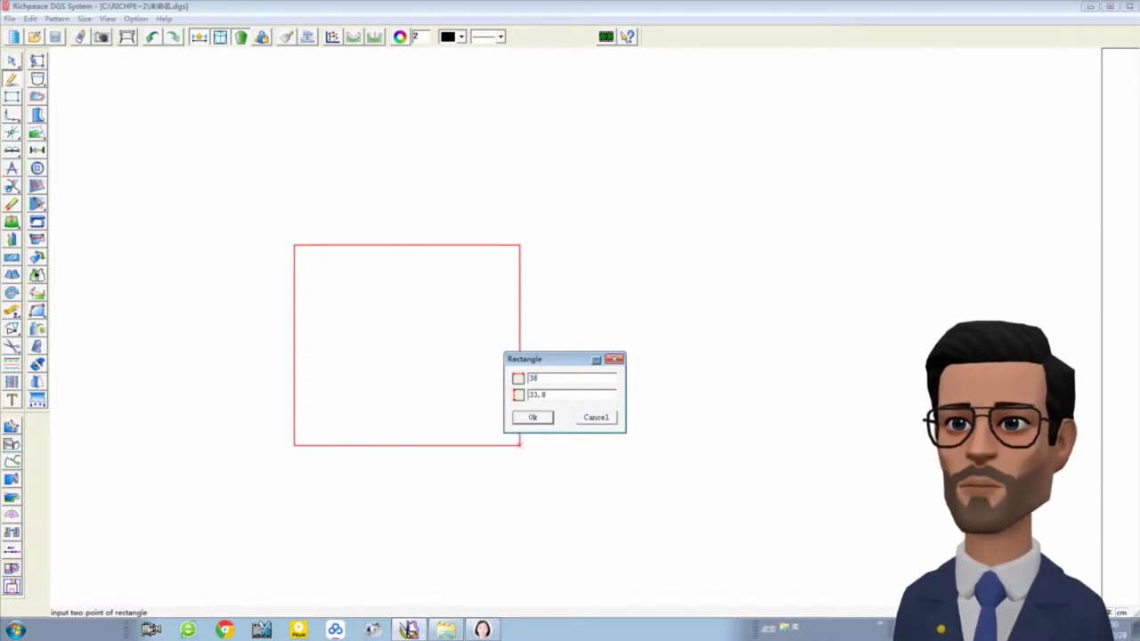
key(Tab)
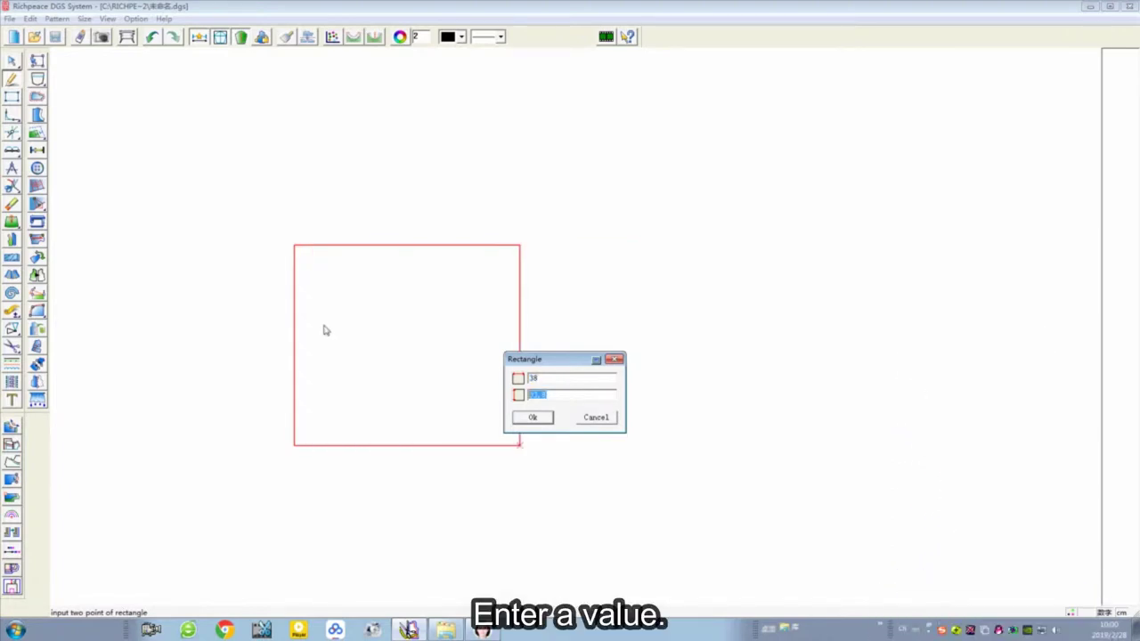
text(26)
key(Return)
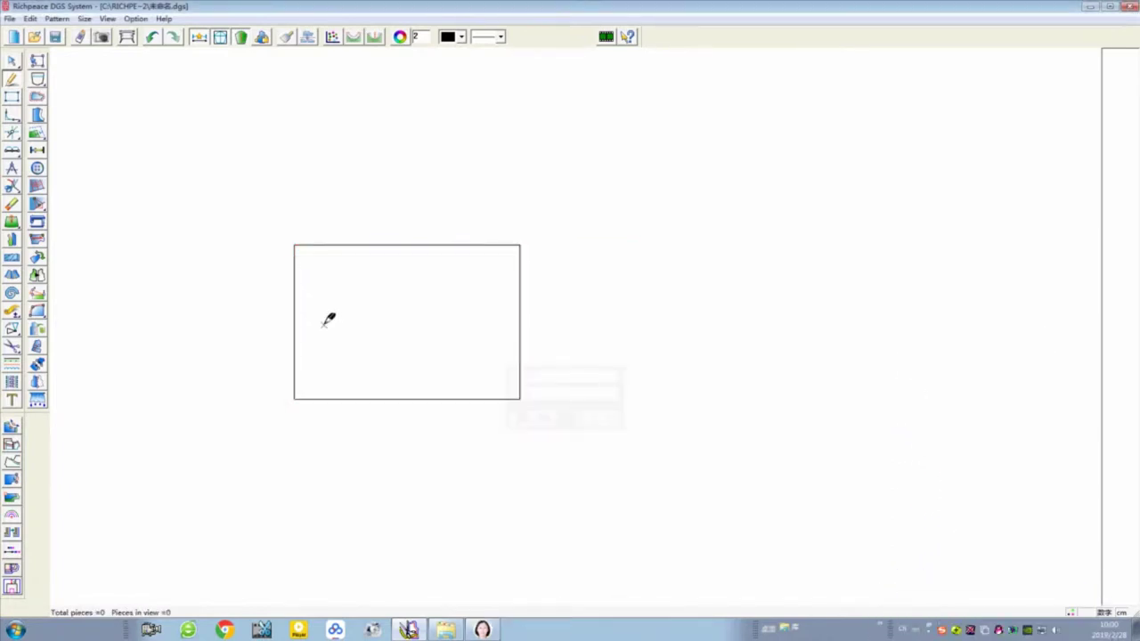
Step: Draw a vertical line about 9 cm long upward from the rectangle's lower edge, starting 4.5 cm from the lower-right corner
click(514, 396)
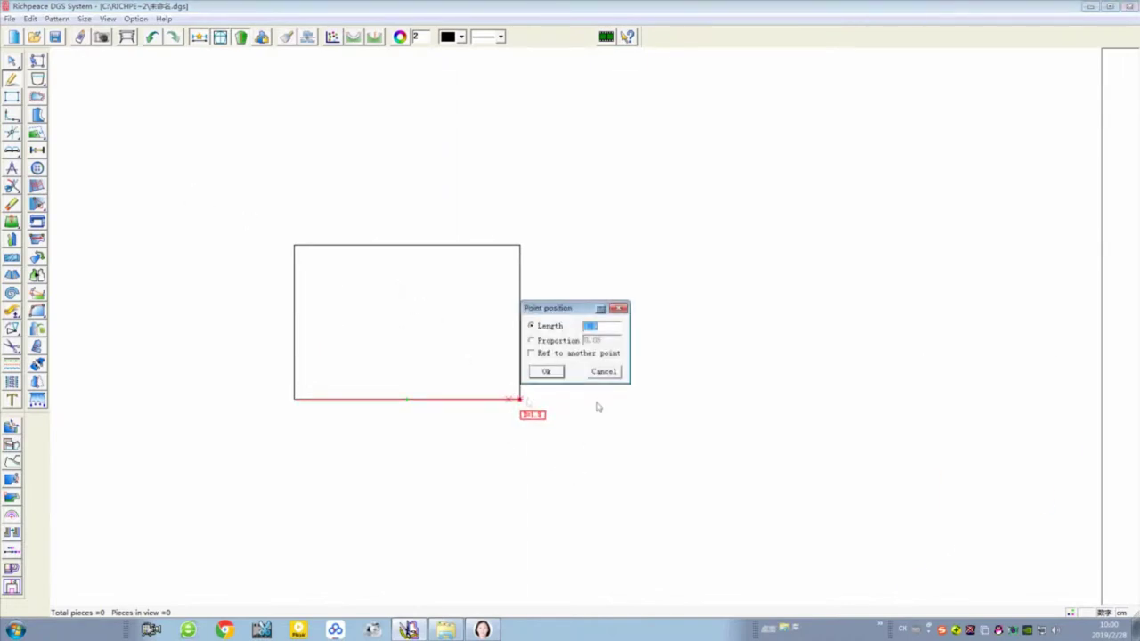
text(4.)
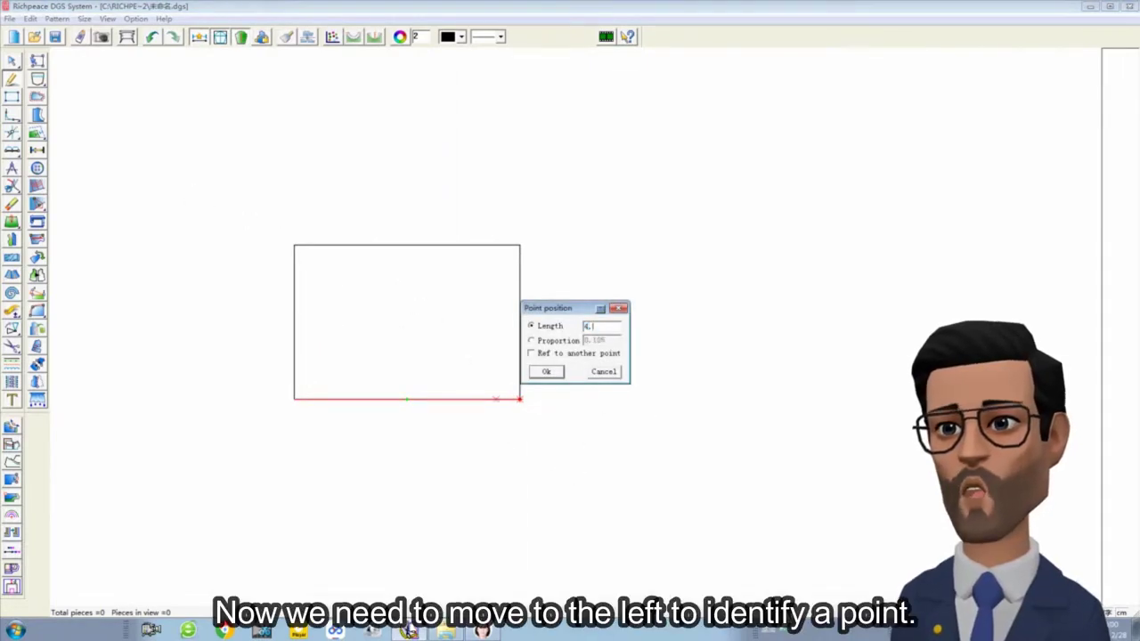
text(5)
key(Return)
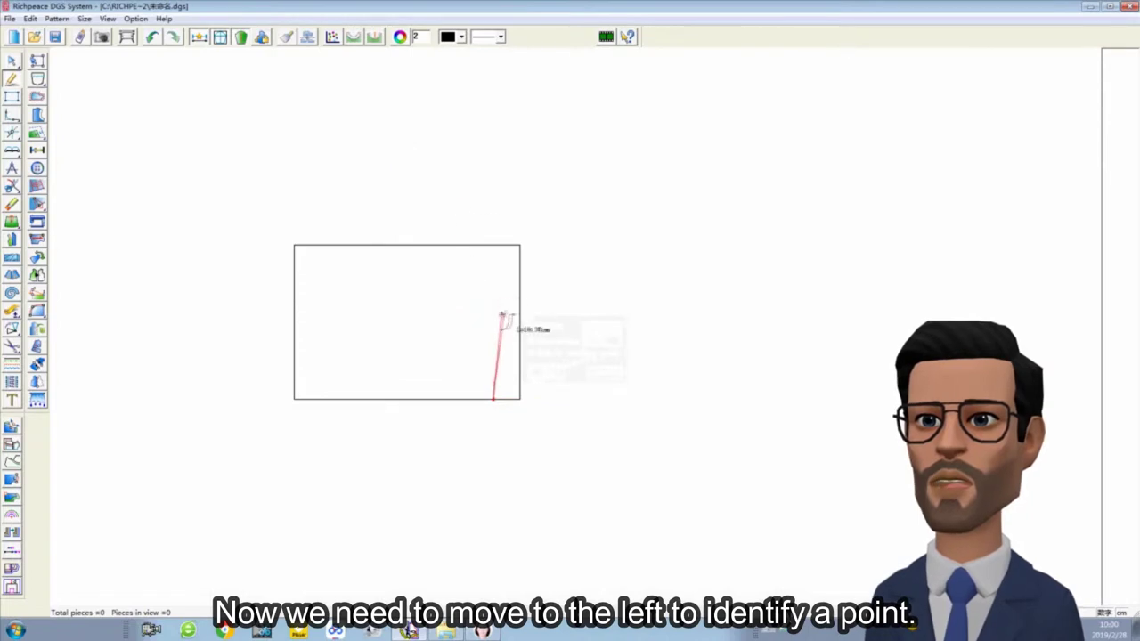
click(493, 347)
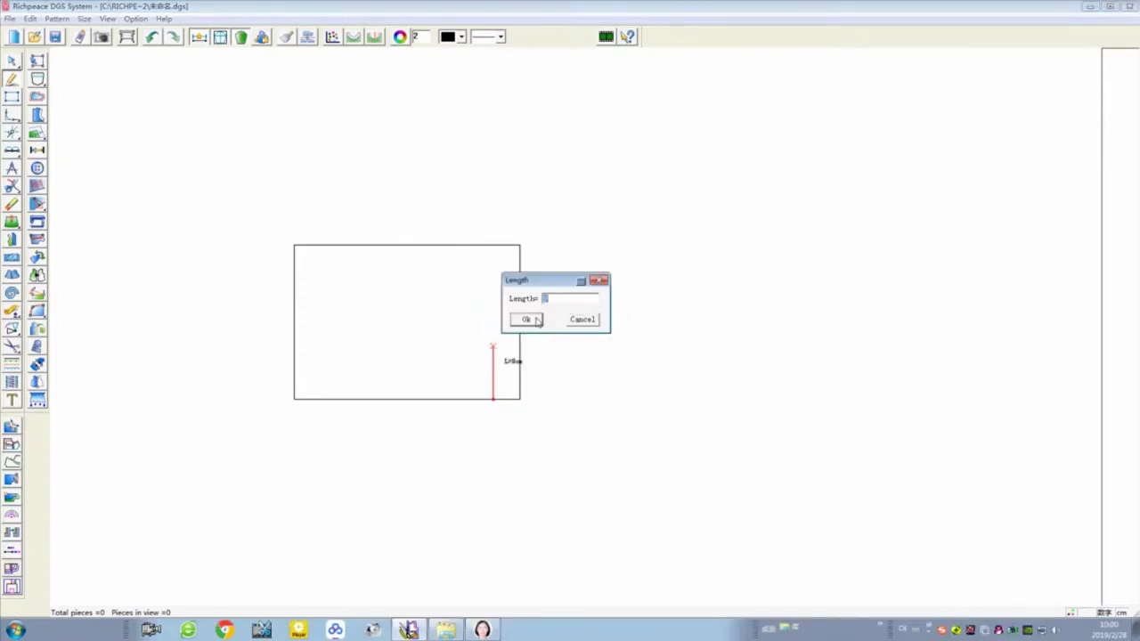
click(537, 321)
Step: Copy the rectangle's upper edge as a parallel line 5 cm above it
click(470, 245)
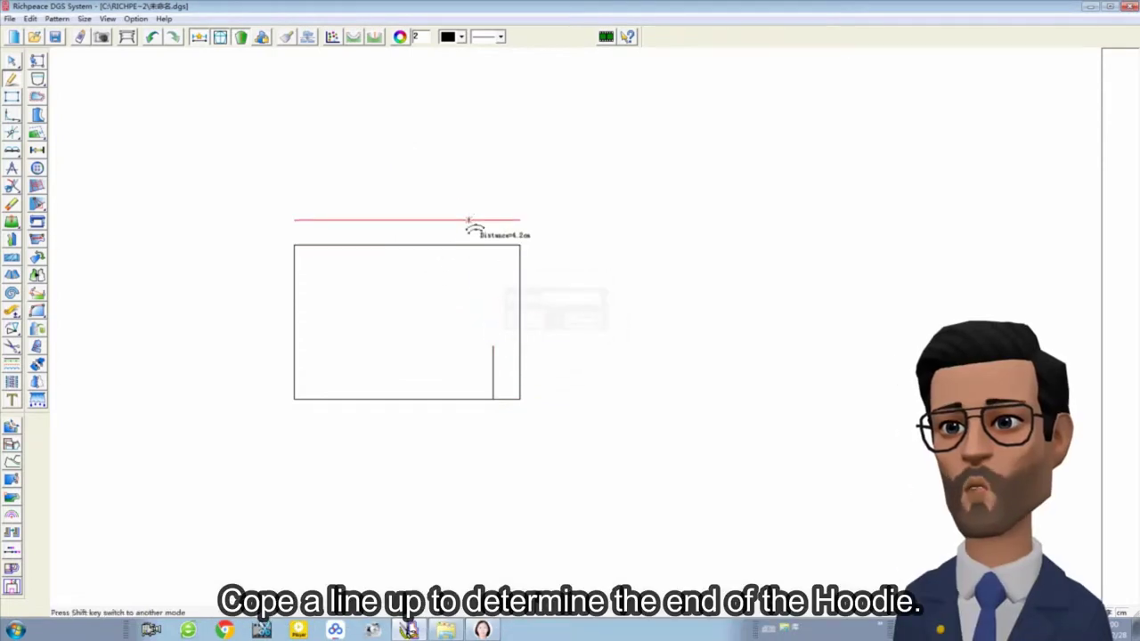
click(469, 220)
text(5)
key(Return)
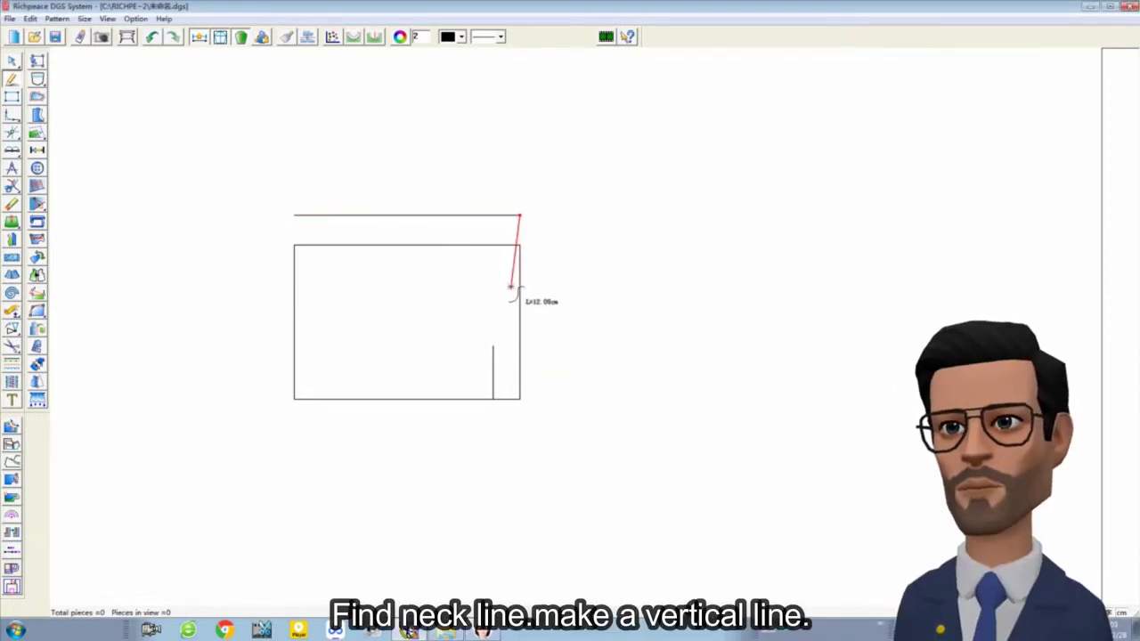
Step: Draw the neckline curve from the raised line's right end through two intermediate points to the short vertical line's foot
click(509, 287)
click(505, 351)
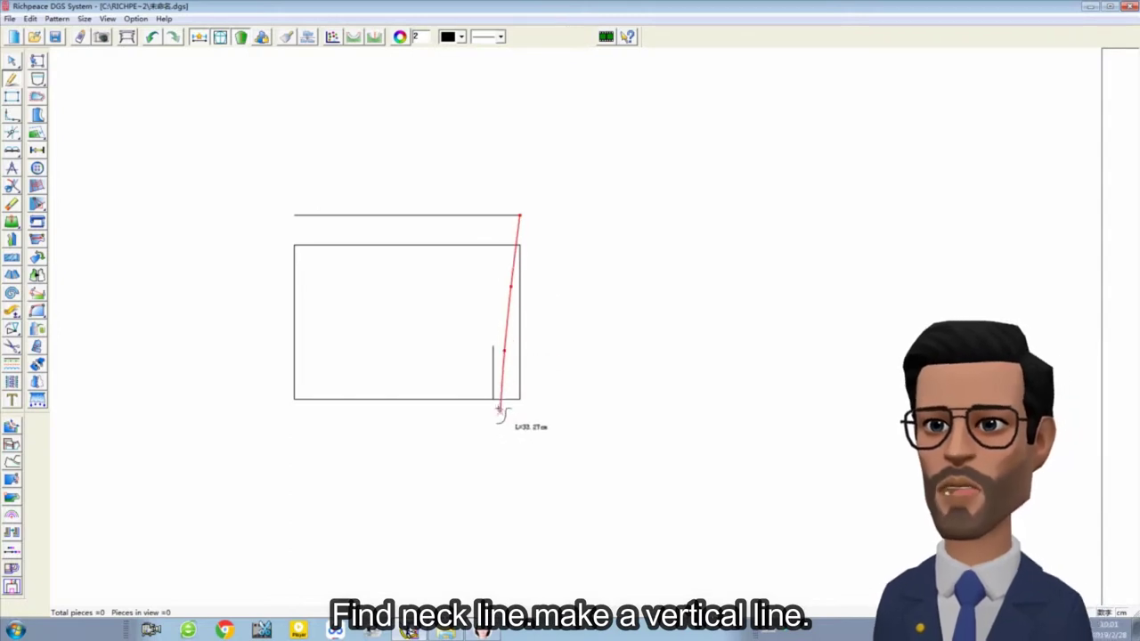
click(493, 399)
right_click(493, 400)
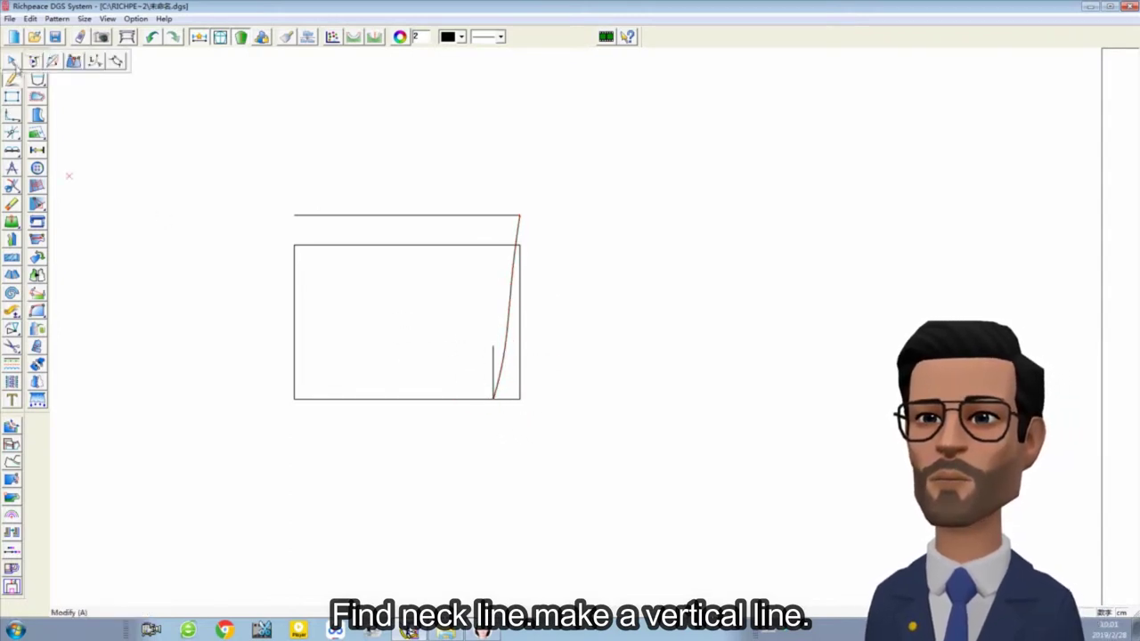
Step: Reshape the neckline by moving its two inner control points so its lower part follows the short vertical line
click(12, 62)
click(506, 351)
click(506, 351)
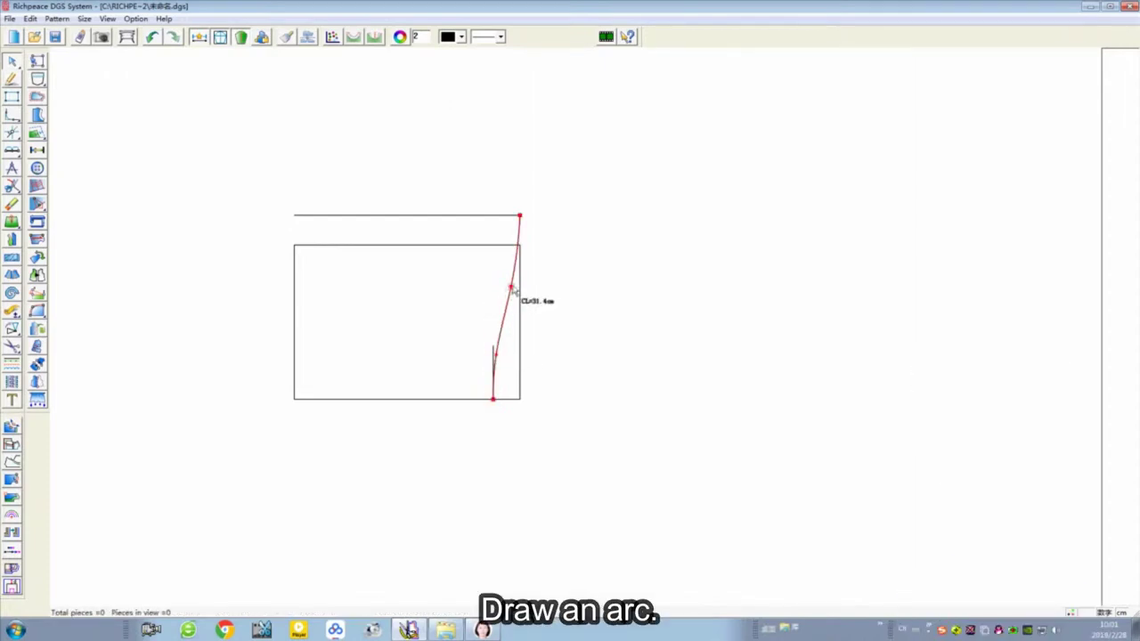
drag(514, 290, 516, 284)
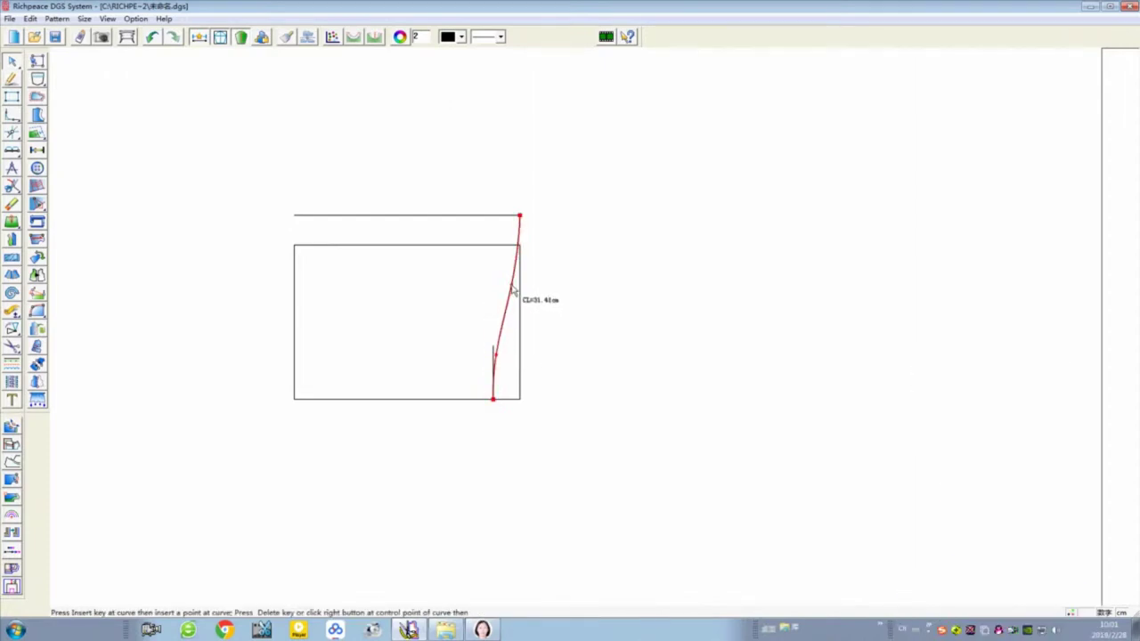
click(514, 286)
click(403, 270)
Step: Draw a horizontal guide line about 12.4 cm long leftward from the neckline's lower end
right_click(609, 211)
click(631, 220)
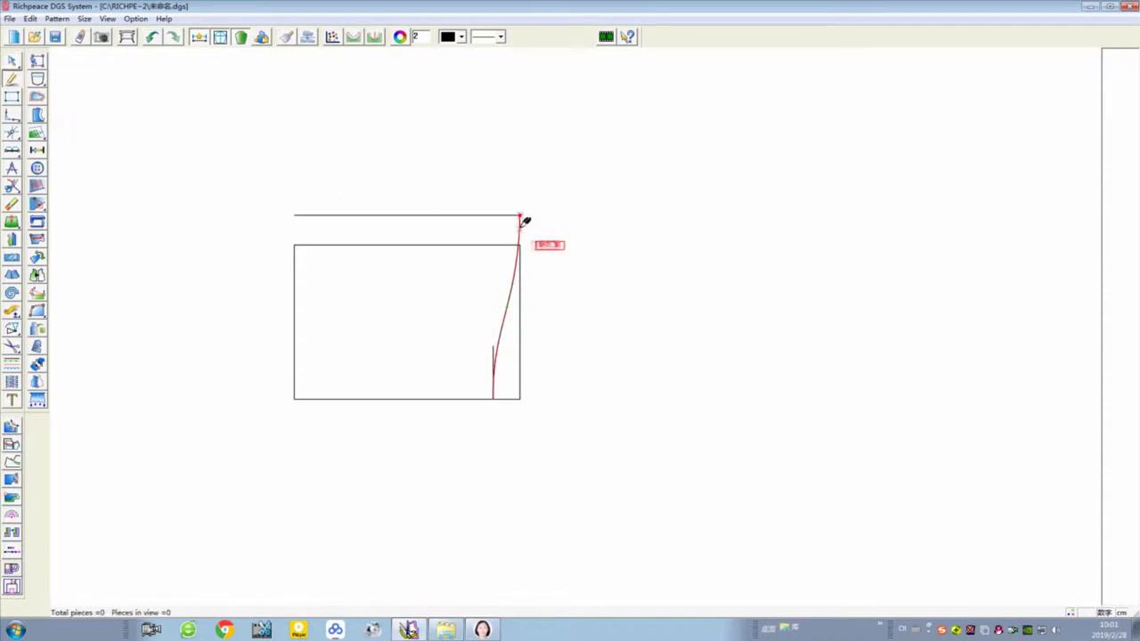
click(521, 223)
click(615, 312)
click(420, 397)
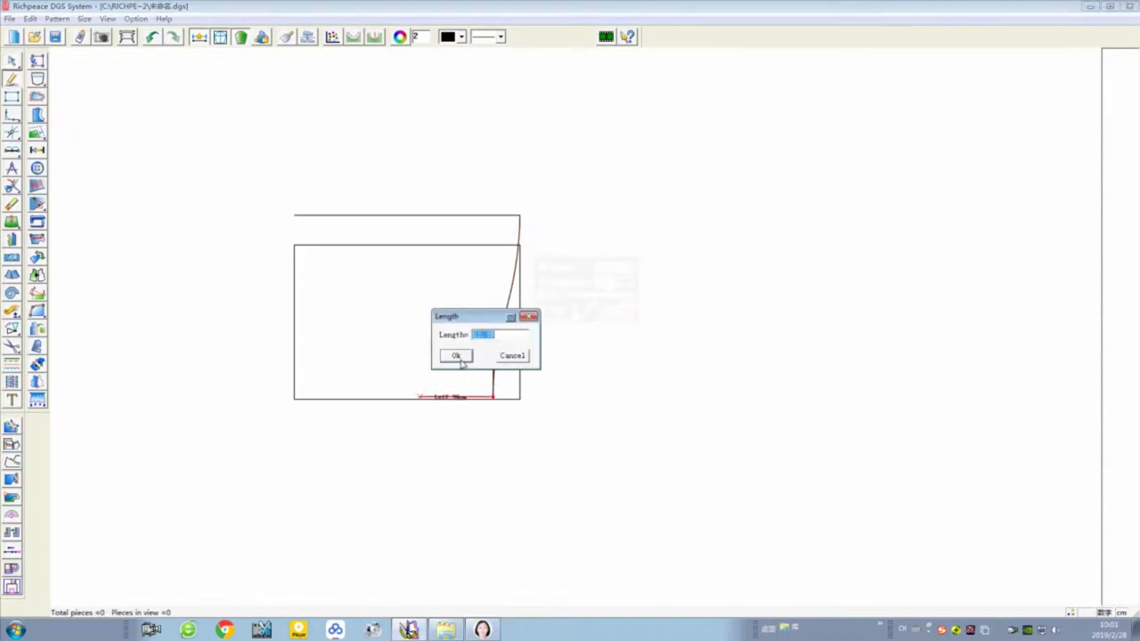
click(459, 358)
Step: Draw the hood's outer curve from about 1 cm along the rectangle's upper edge, bulging past the lower-left corner, to the neckline's lower end
key(KP_Add)
key(KP_Add)
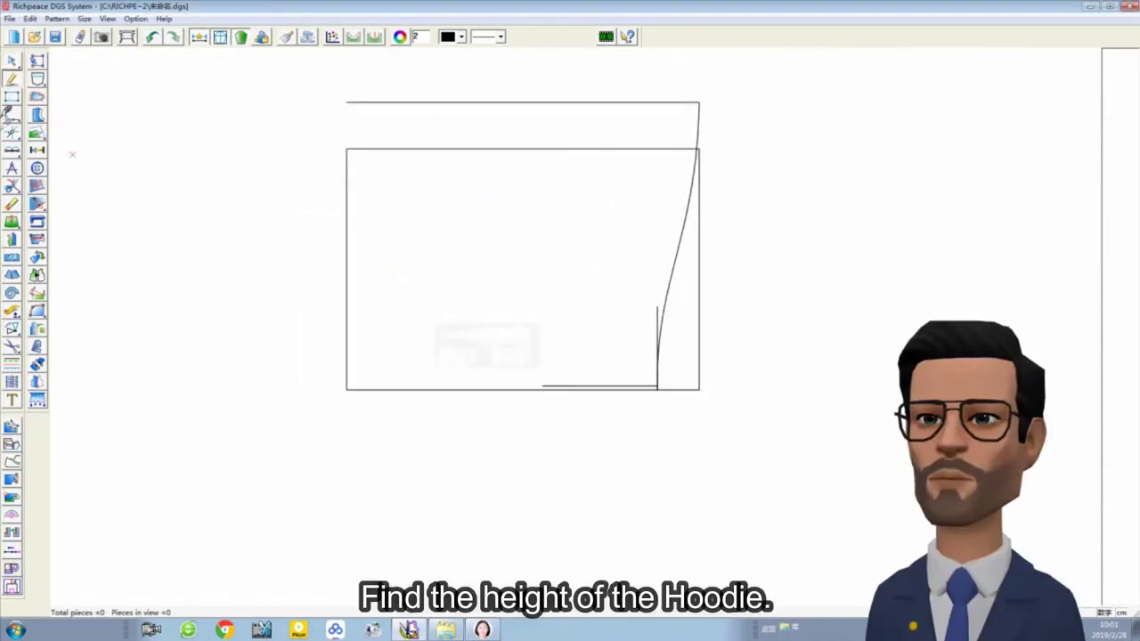
click(365, 148)
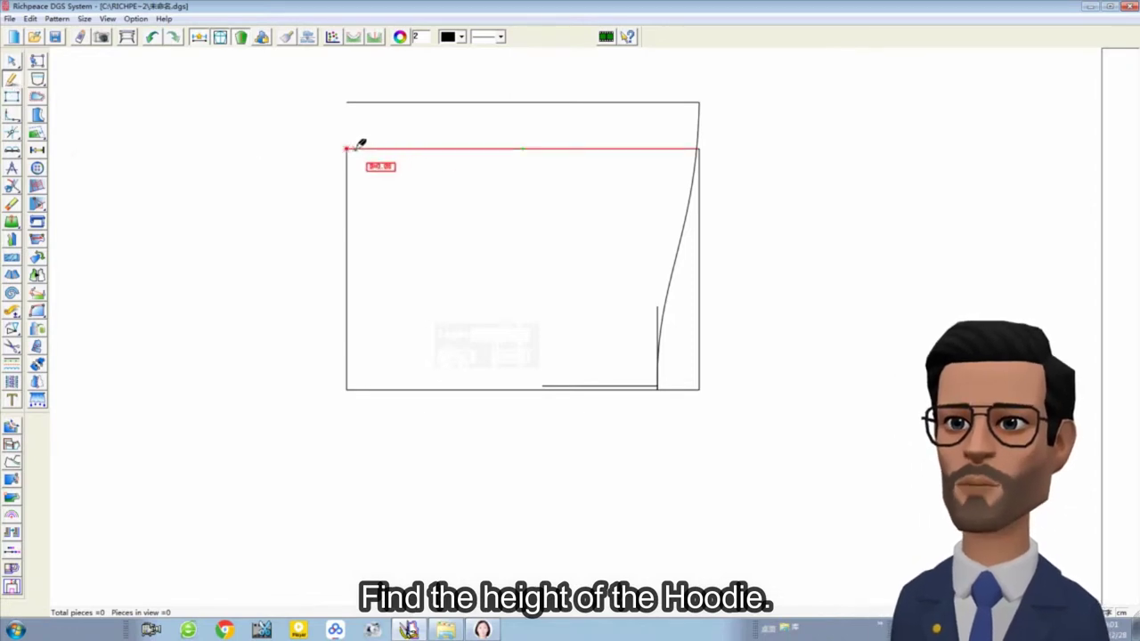
click(360, 147)
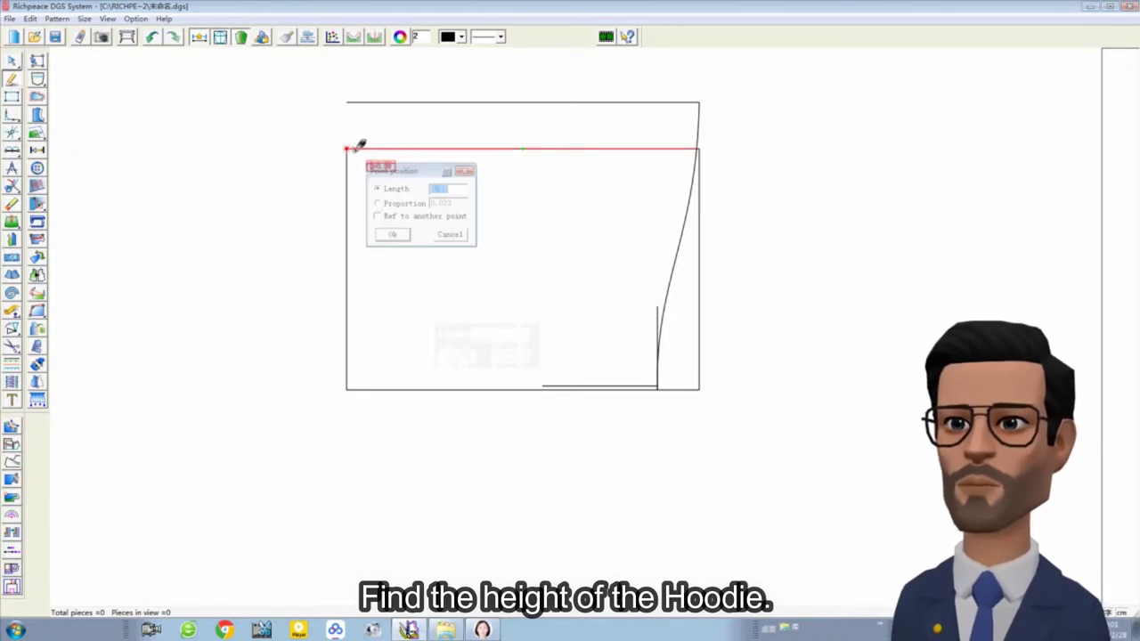
click(396, 235)
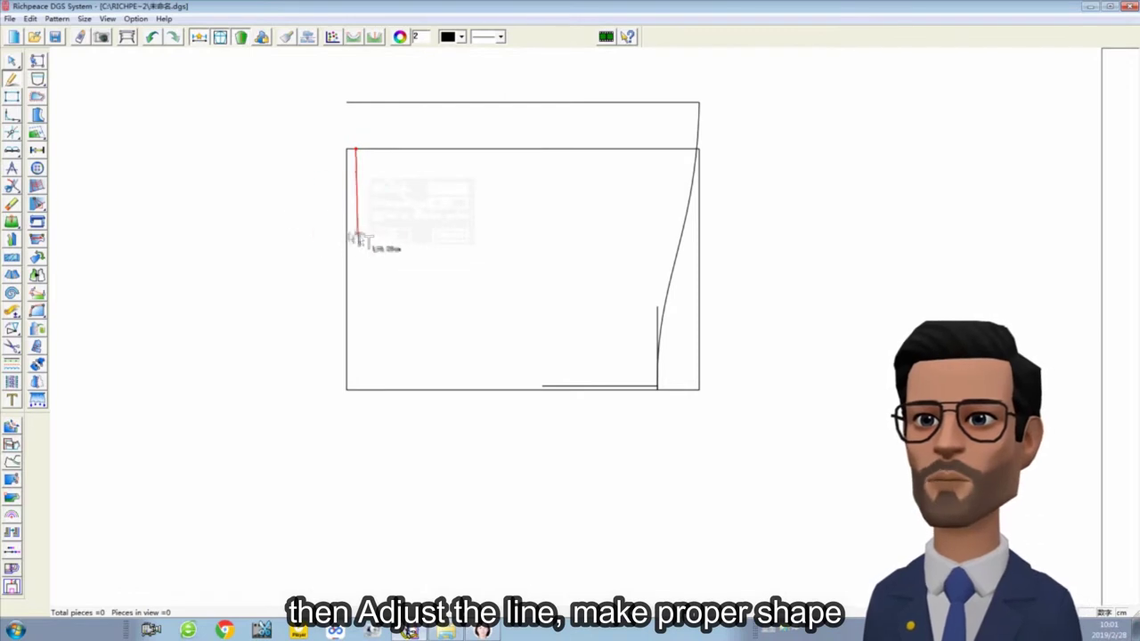
click(323, 243)
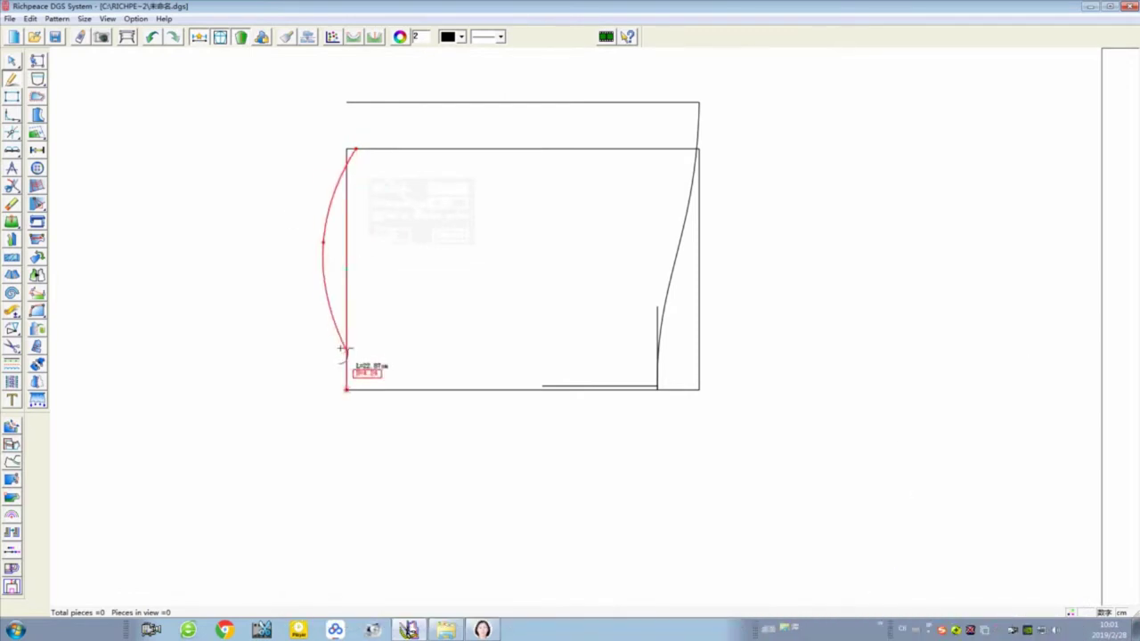
click(324, 334)
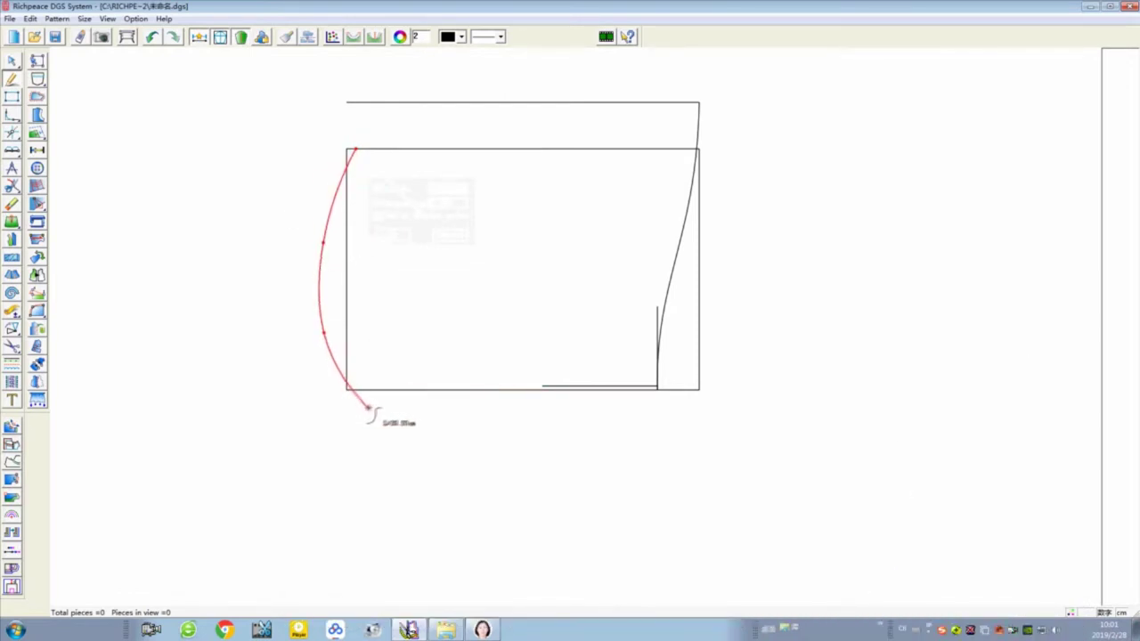
click(368, 407)
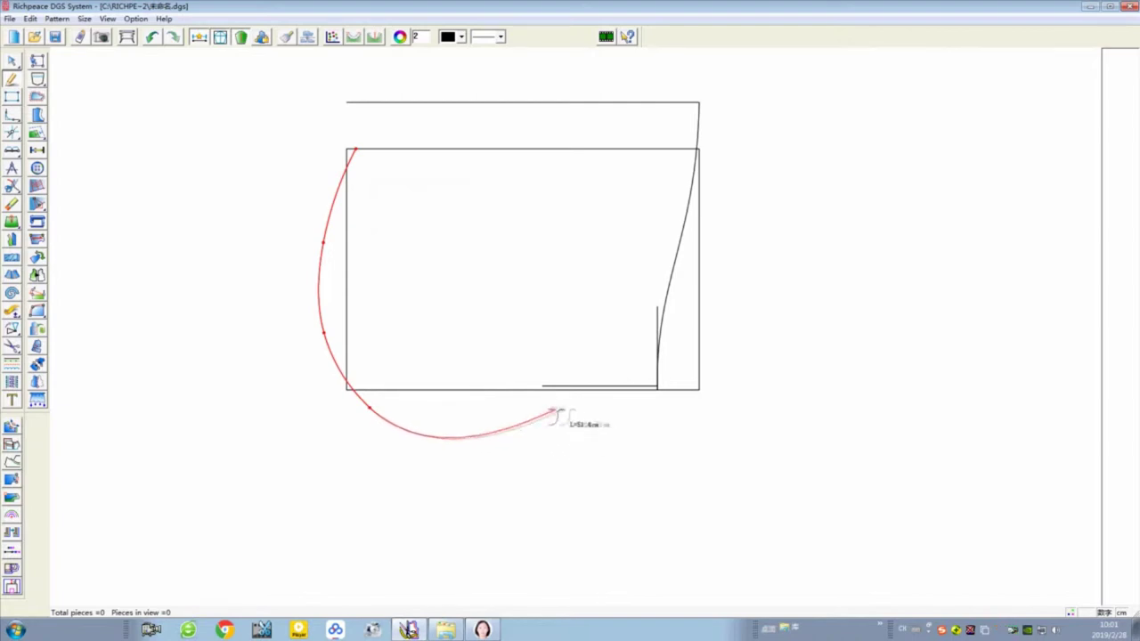
click(519, 420)
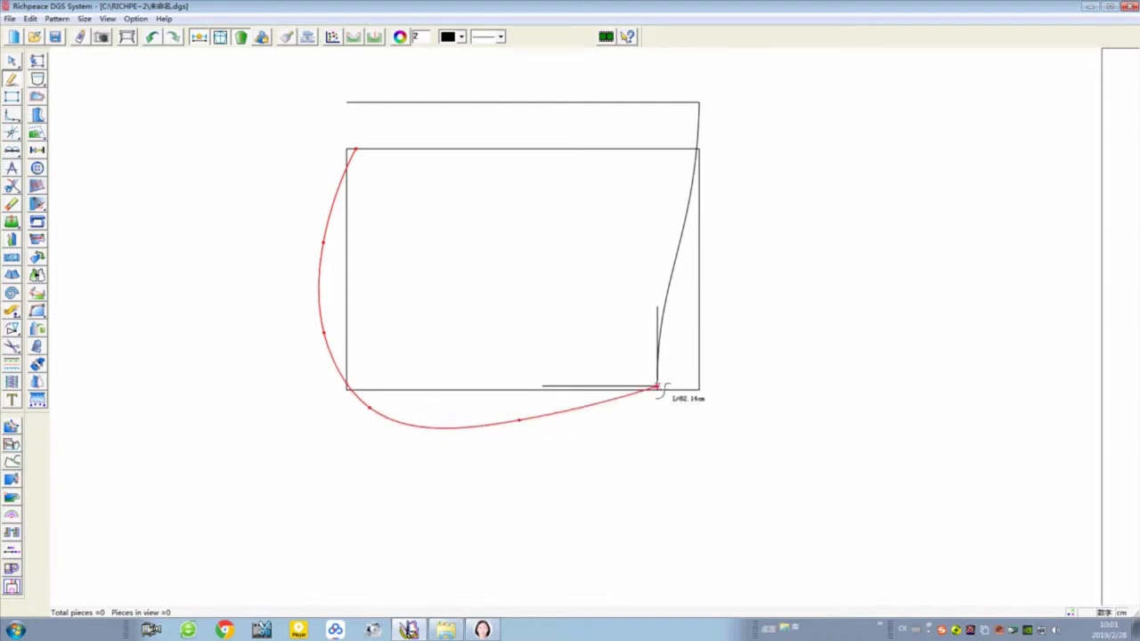
right_click(655, 387)
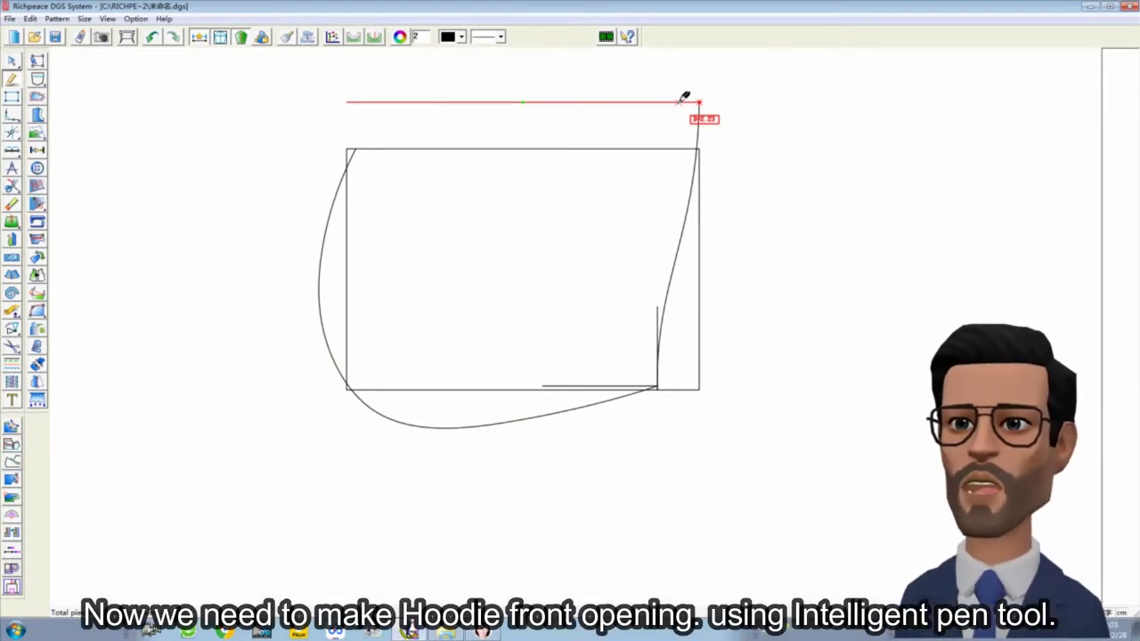
Step: Draw the front opening curve from 5 cm inside the raised line's right end to the outer curve's start on the rectangle's upper edge
click(679, 101)
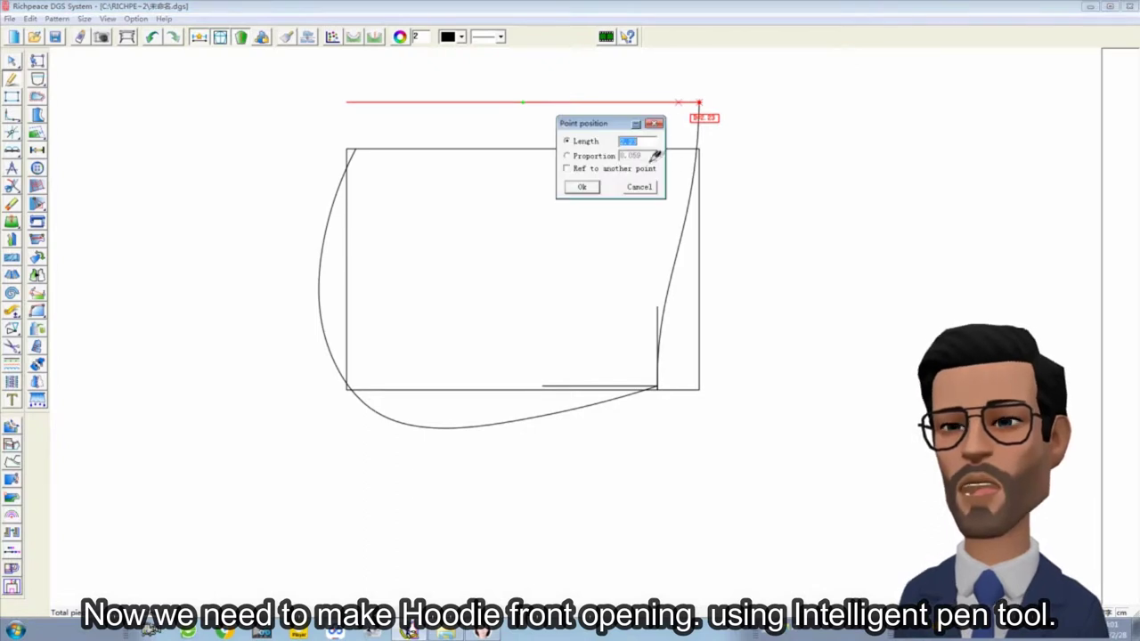
text(5)
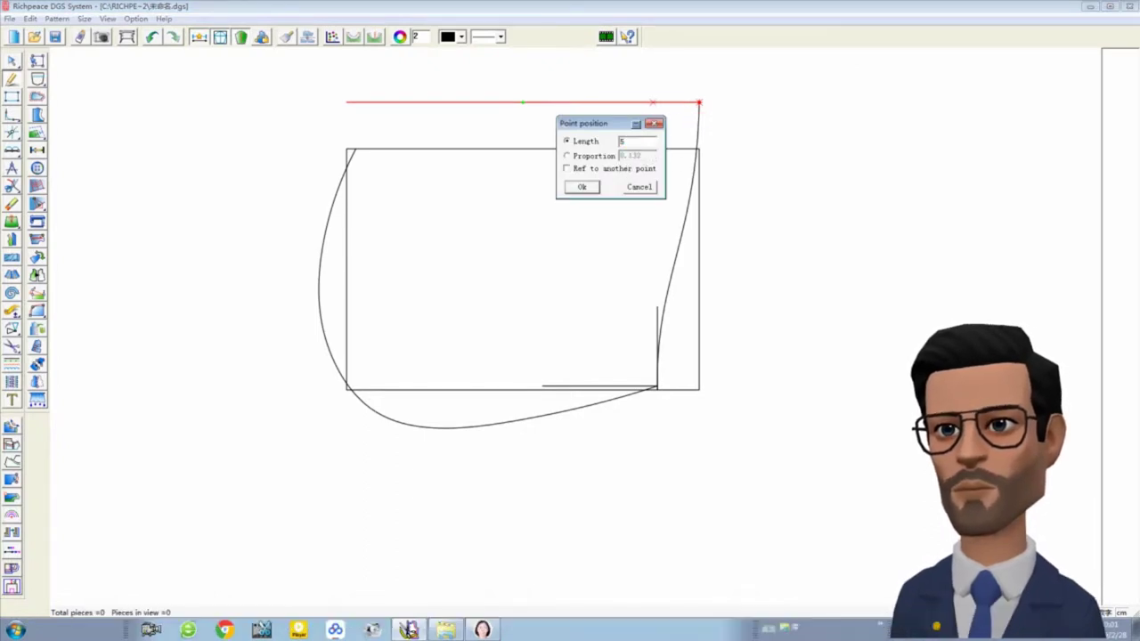
key(Return)
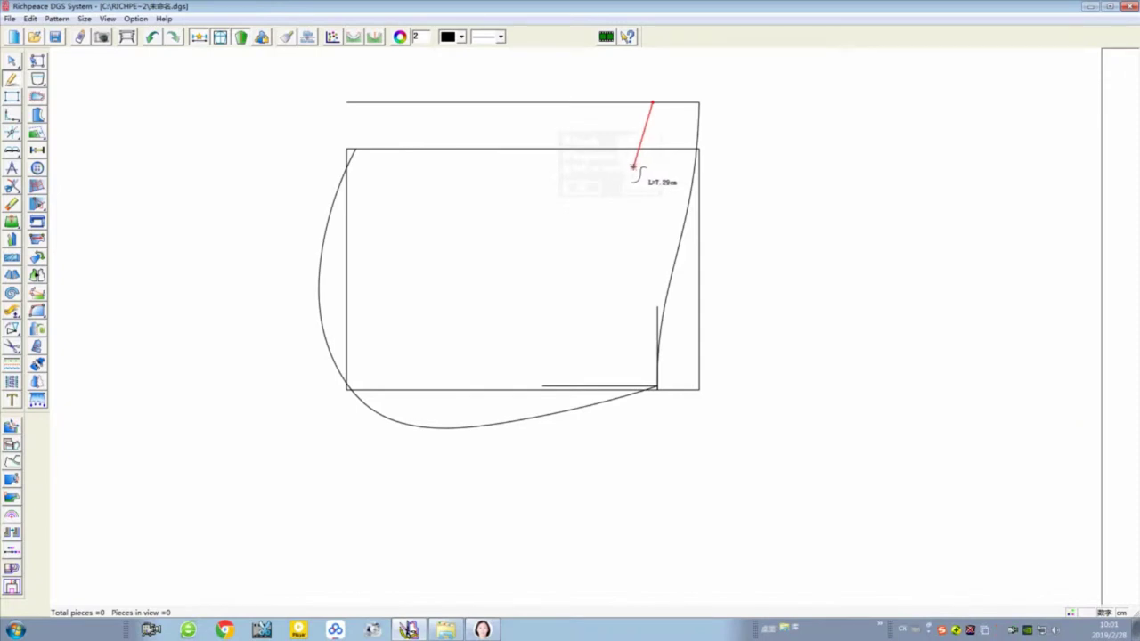
click(518, 165)
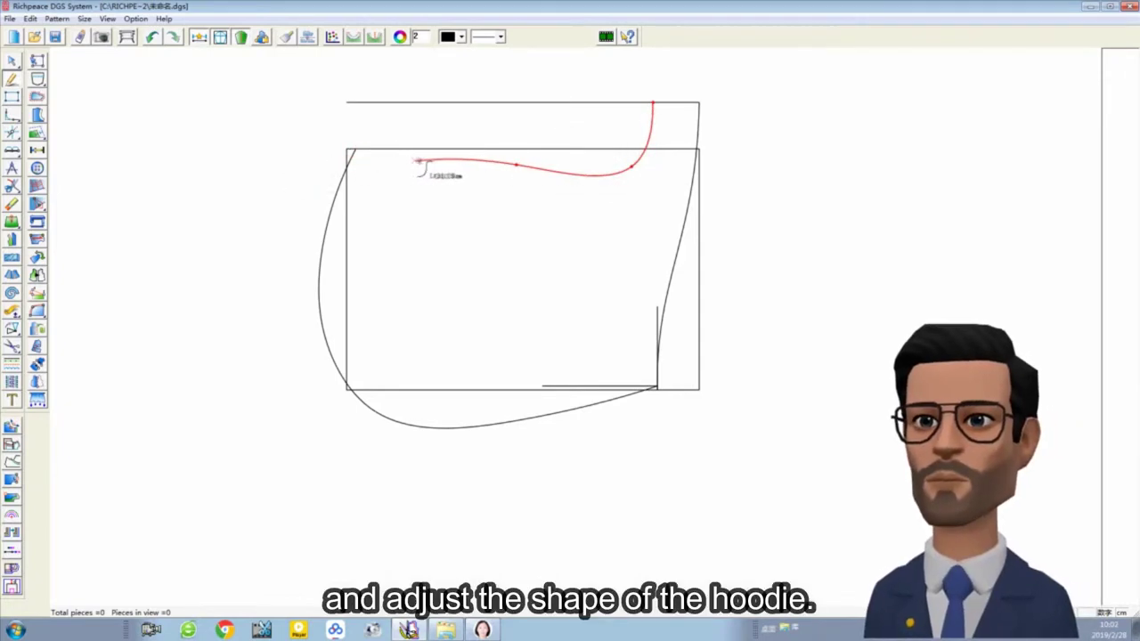
click(356, 149)
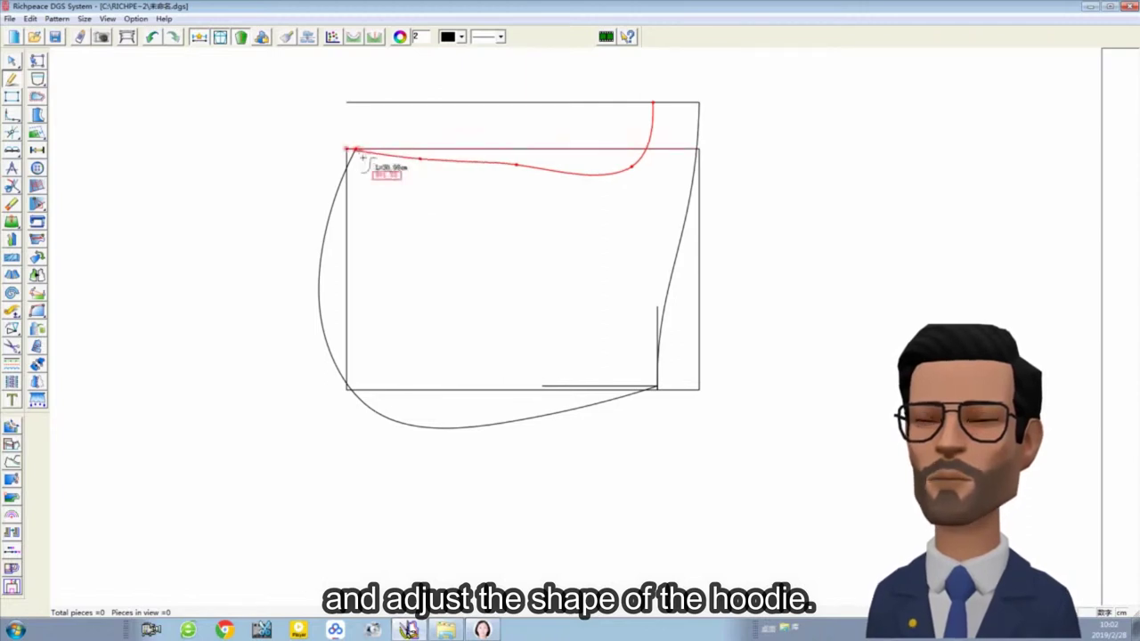
right_click(357, 151)
Step: Smooth the front opening curve through its control points and draw a vertical guide about 8.5 cm long down from its upper end
right_click(425, 245)
click(438, 256)
click(420, 160)
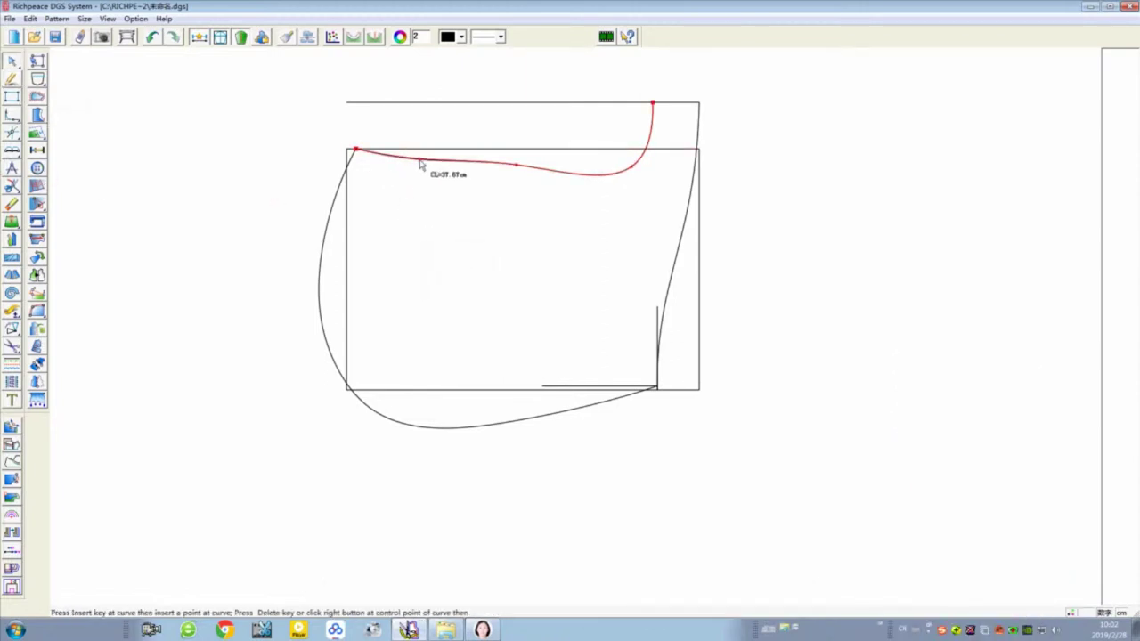
click(420, 153)
click(629, 170)
click(630, 161)
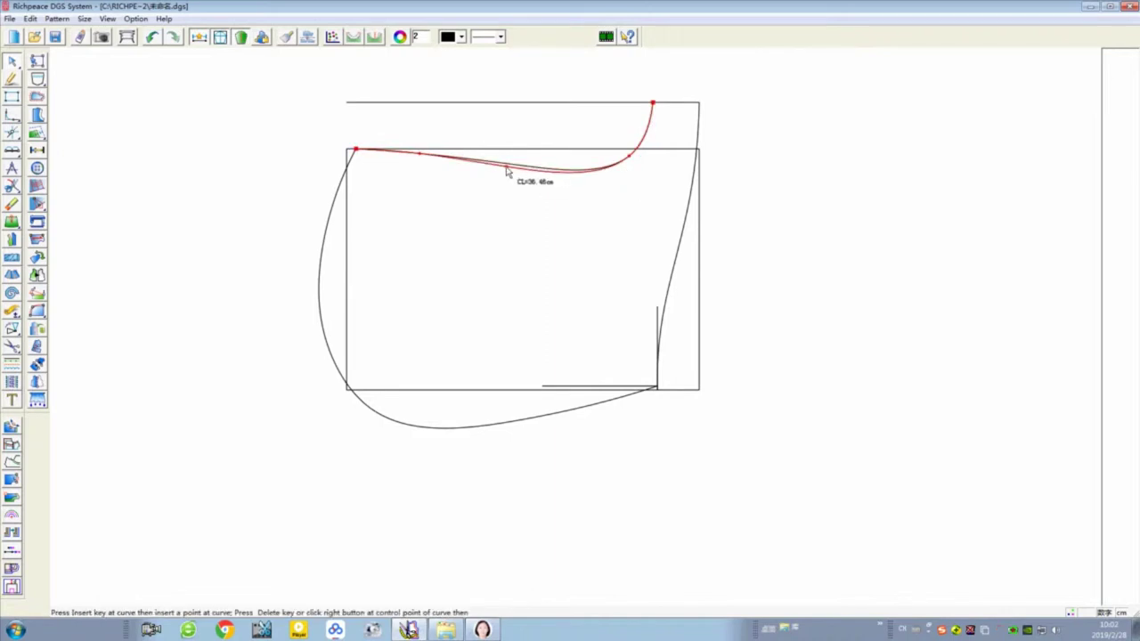
click(654, 105)
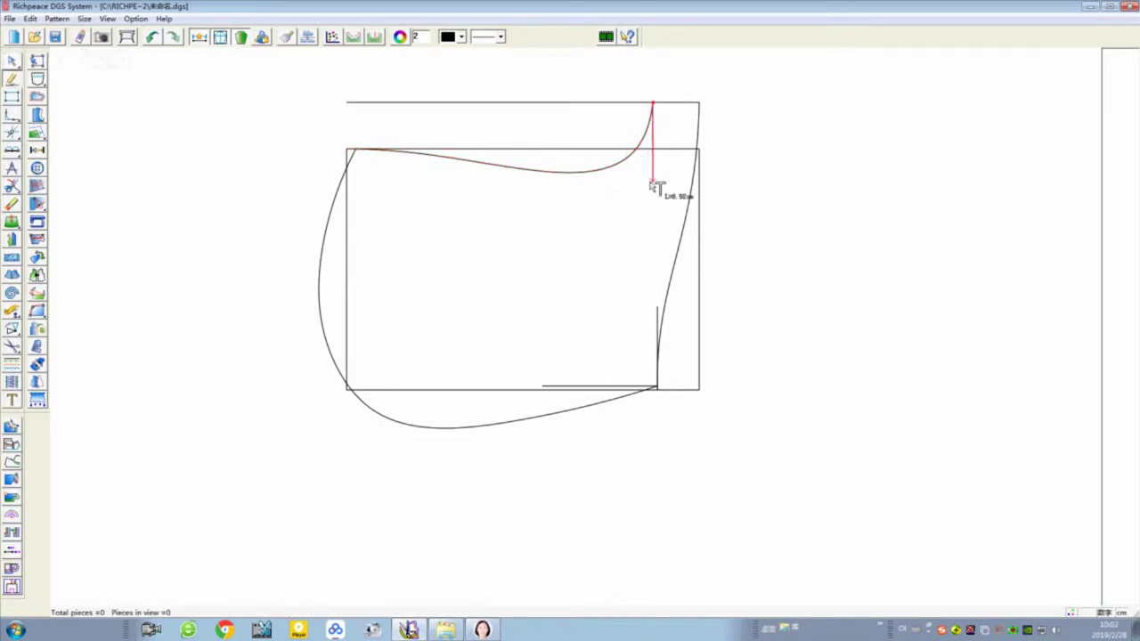
click(653, 181)
Step: Reshape the hood's outer curve so its lower-left bend sits near the rectangle's corner and its lower end meets the neckline along the horizontal guide
right_click(146, 92)
click(156, 112)
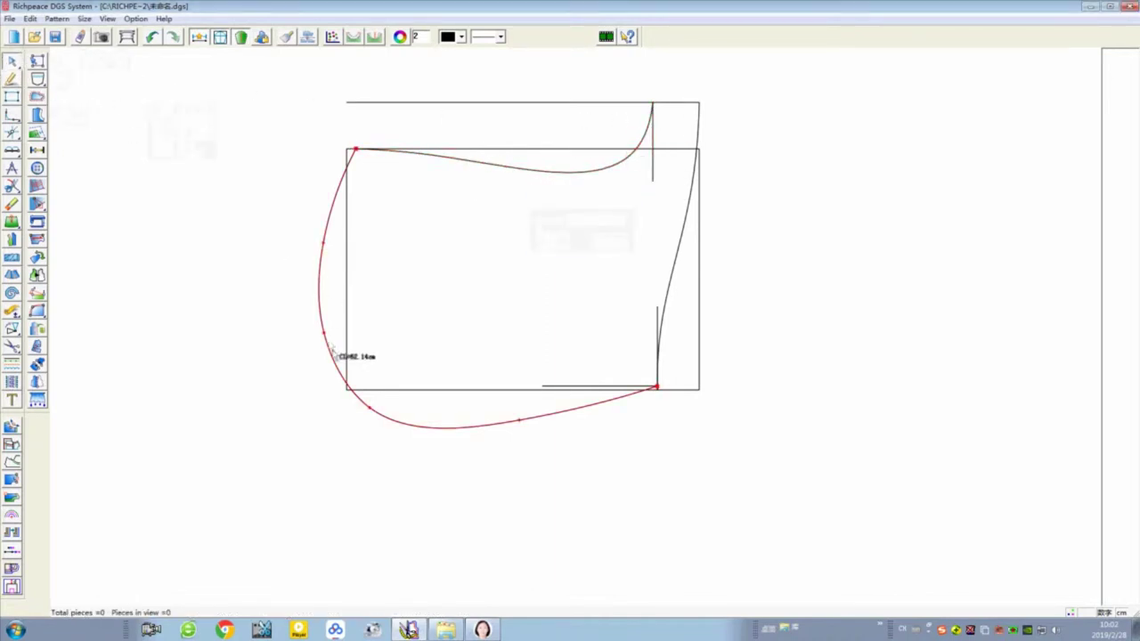
click(369, 408)
click(347, 398)
click(576, 406)
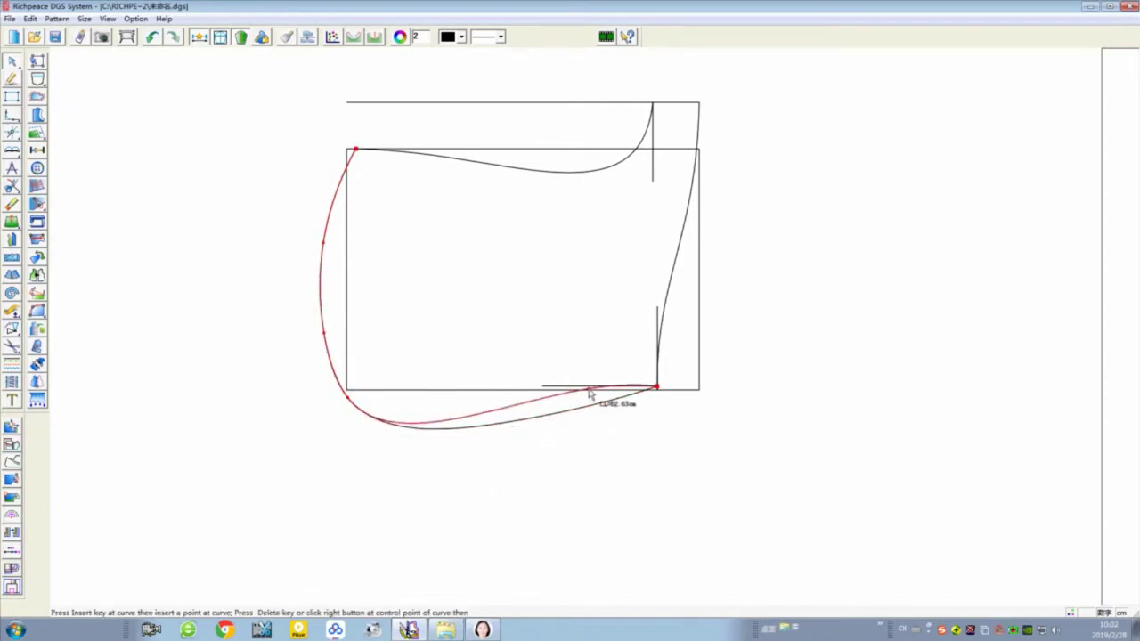
click(590, 395)
Step: Push the outer curve's left side further outward and even out its upper-left and lower-left control points
click(323, 243)
click(329, 245)
click(323, 334)
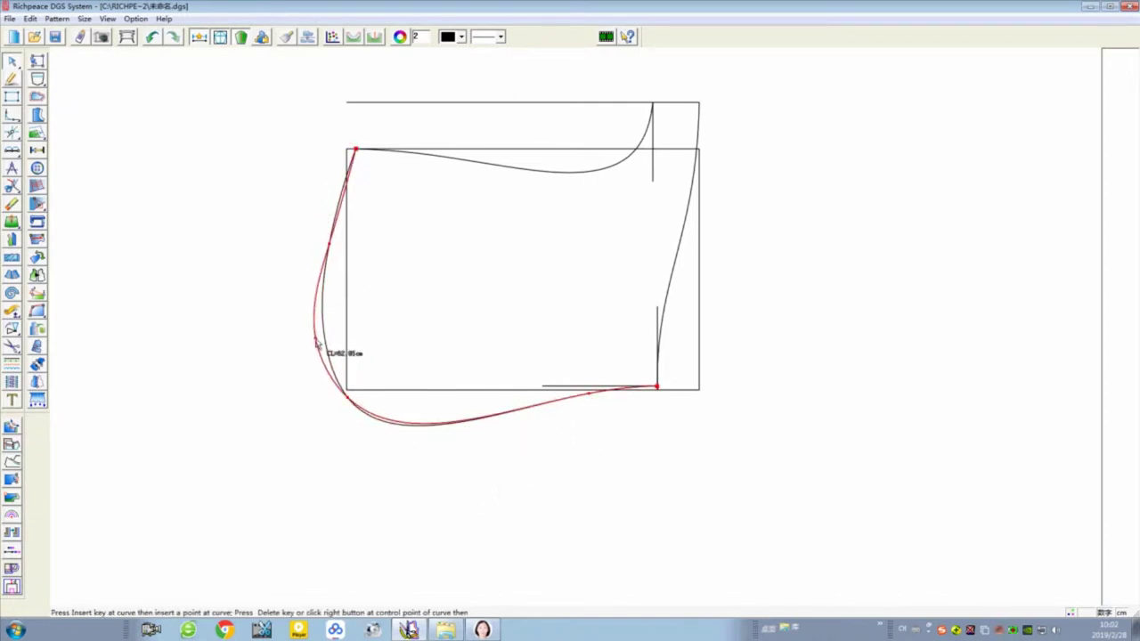
click(315, 339)
click(328, 246)
click(324, 245)
click(348, 397)
click(339, 392)
Step: Add a control point on the outer curve's underside and adjust it with the lower-left point to form a smooth, rounder bend
click(400, 420)
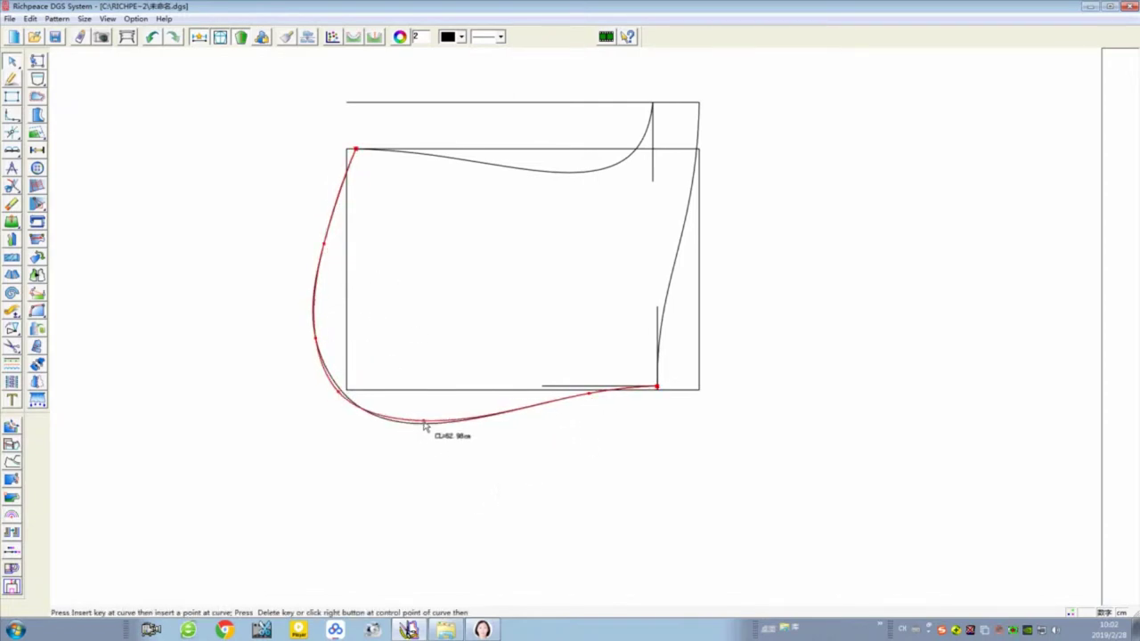
click(426, 421)
click(338, 392)
click(336, 395)
click(401, 356)
scroll(365, 358, down, 1)
scroll(806, 292, up, 1)
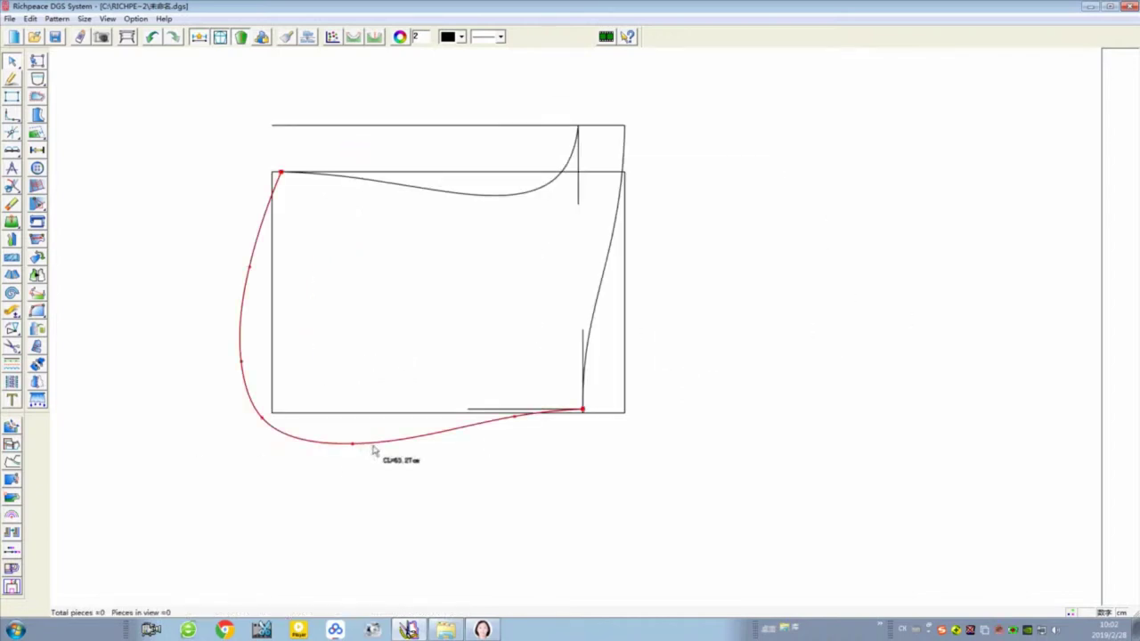
click(352, 444)
click(352, 444)
click(354, 438)
click(370, 383)
Step: Deepen the front opening curve slightly by lowering its middle control point
click(432, 191)
click(434, 198)
click(445, 242)
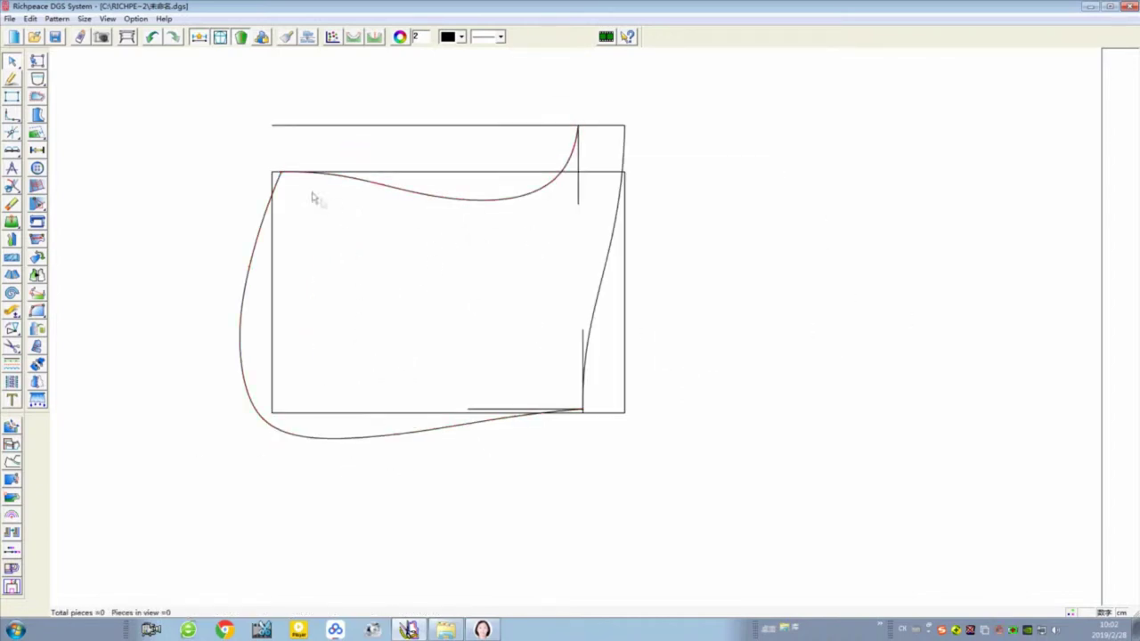
right_click(353, 227)
scroll(293, 359, up, 1)
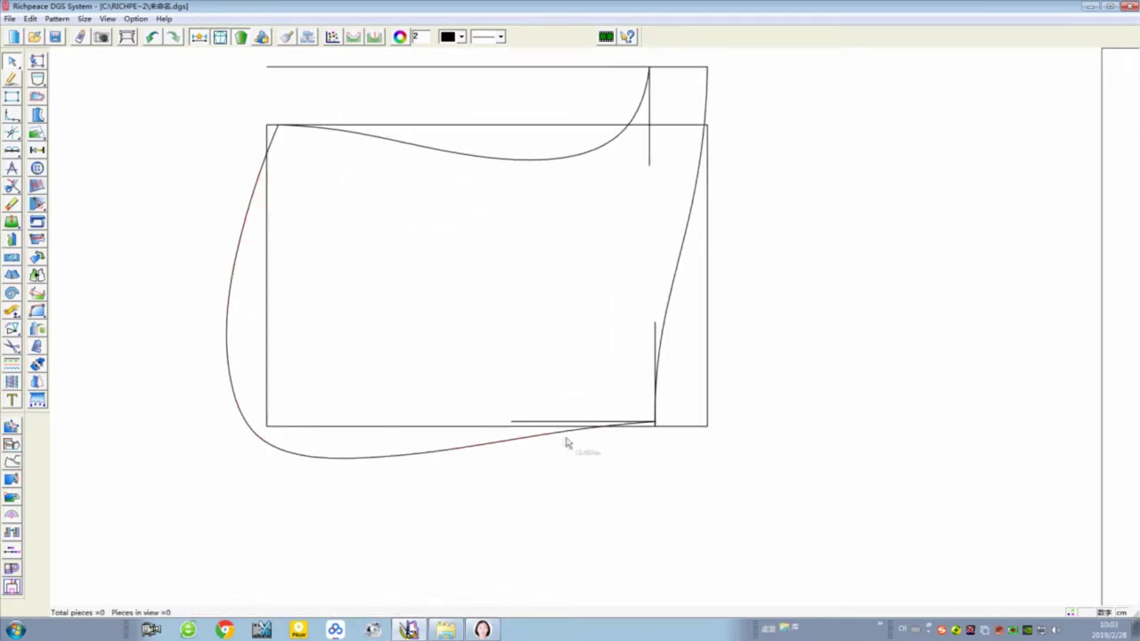
right_click(519, 466)
scroll(576, 330, down, 2)
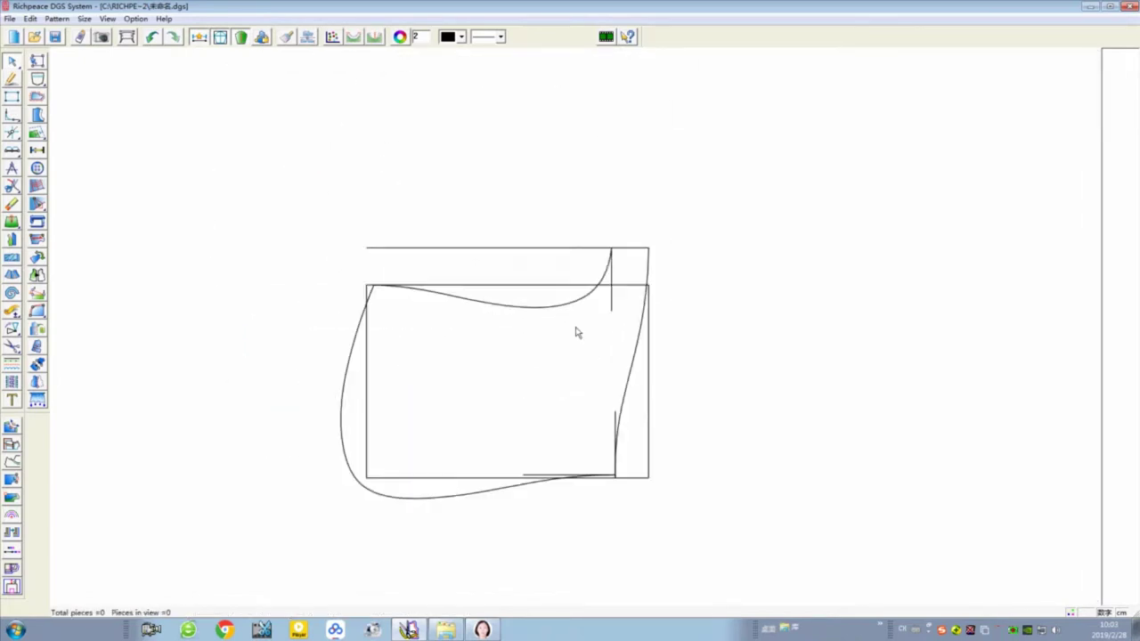
scroll(575, 334, up, 1)
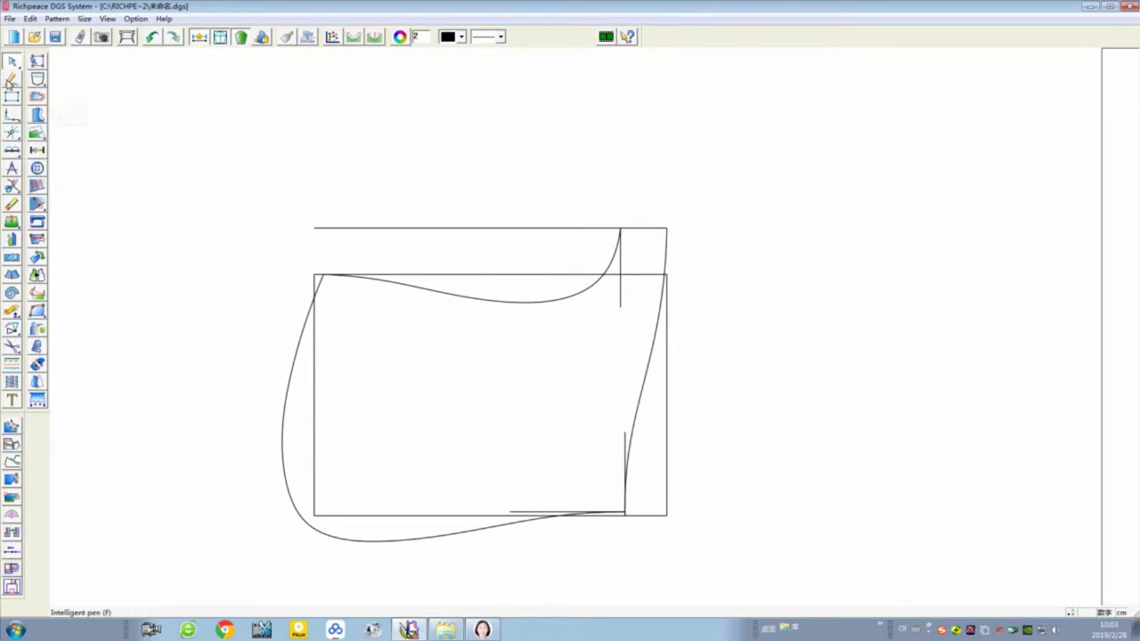
Step: Draw one parallel copy of the hood's outer curve 5 cm inside it
click(10, 79)
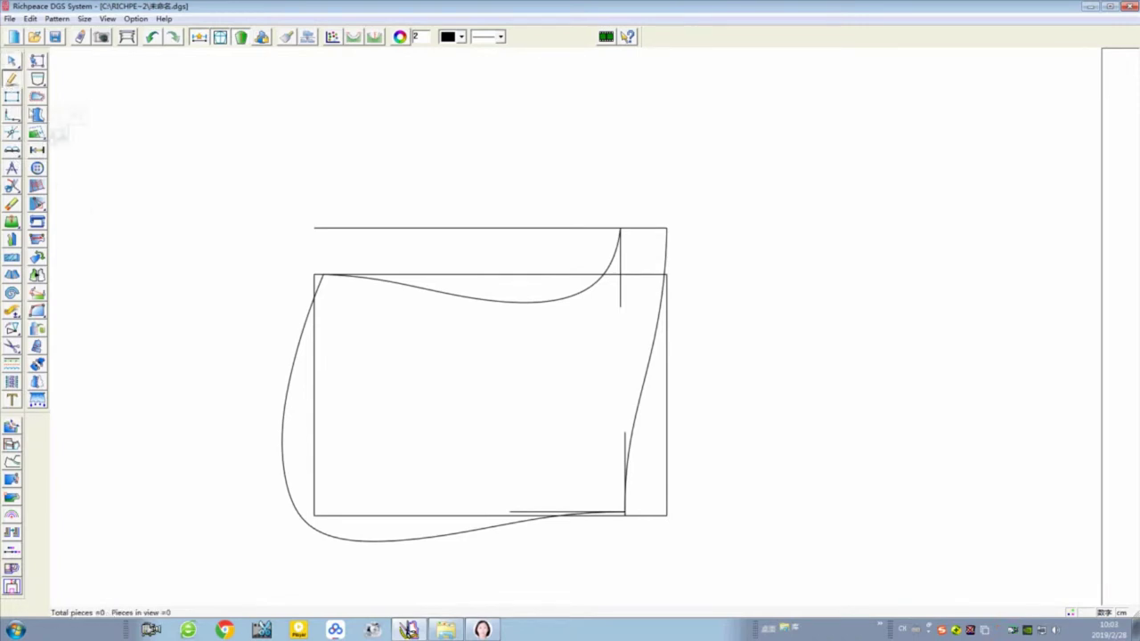
click(358, 540)
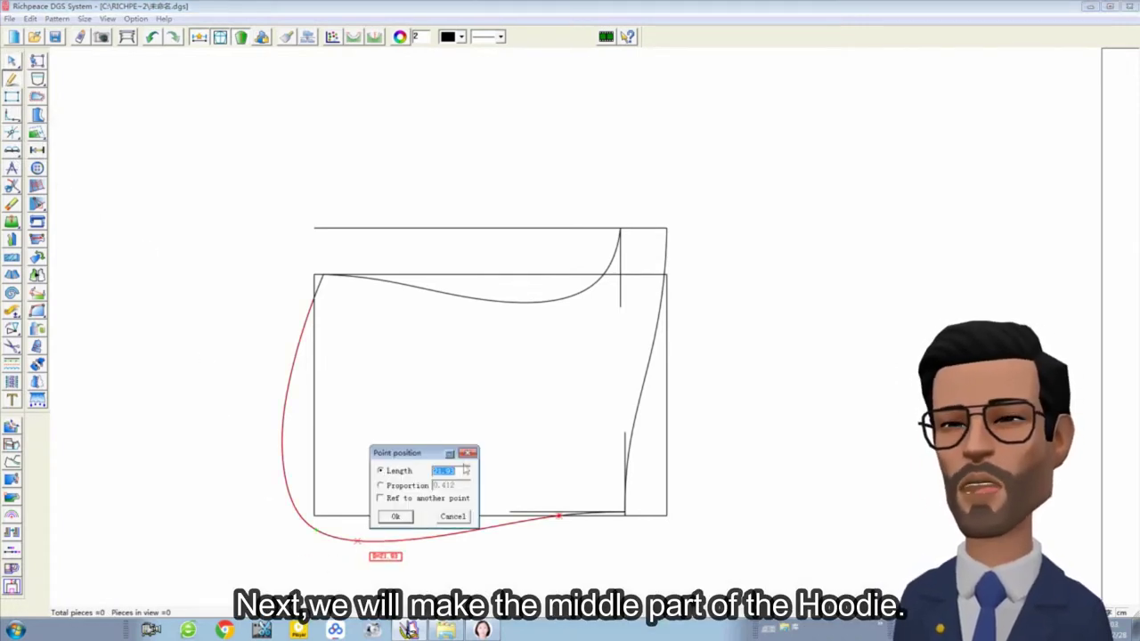
click(396, 517)
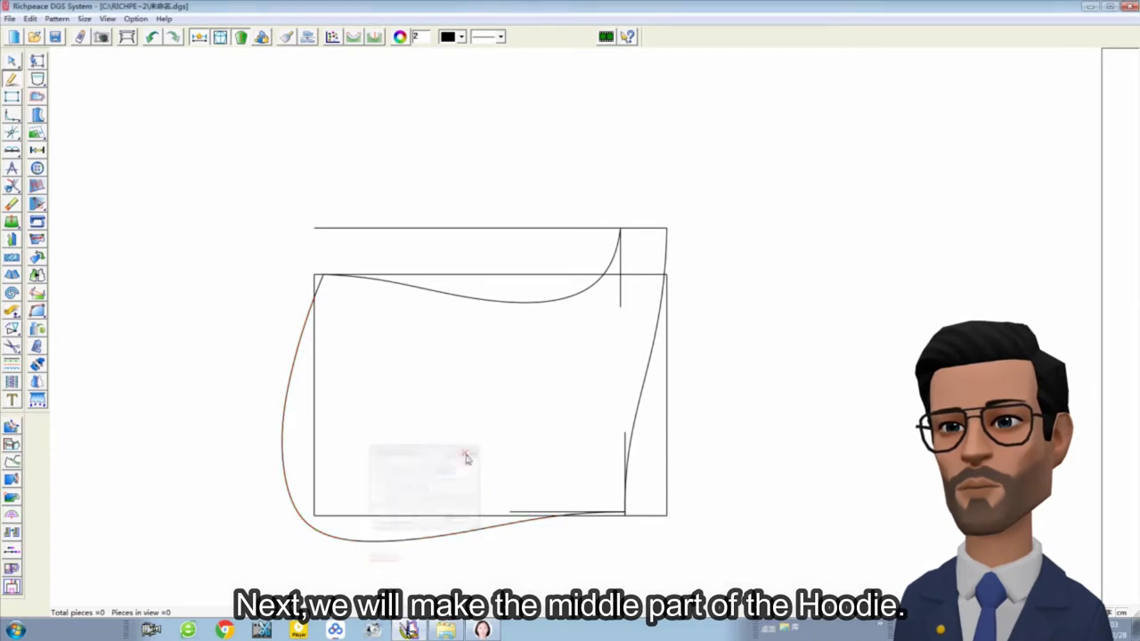
click(448, 528)
click(454, 473)
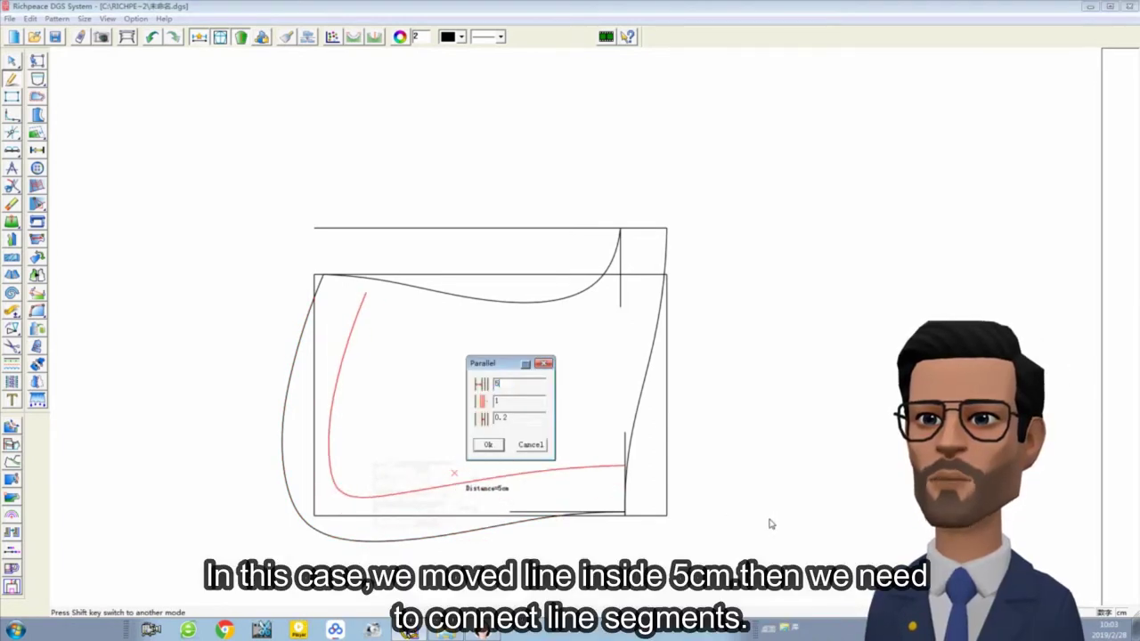
key(Return)
Step: Extend the inner parallel curve's upper end to the front opening curve and its lower end to the neckline curve
key(KP_Add)
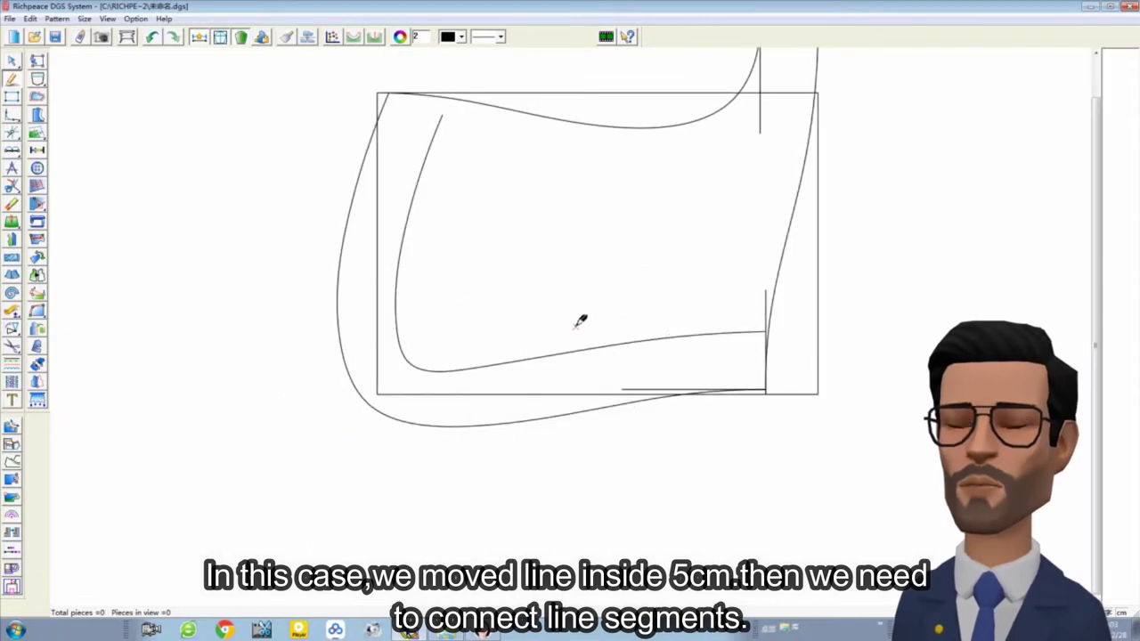
scroll(580, 321, down, 1)
drag(526, 198, 458, 141)
right_click(566, 158)
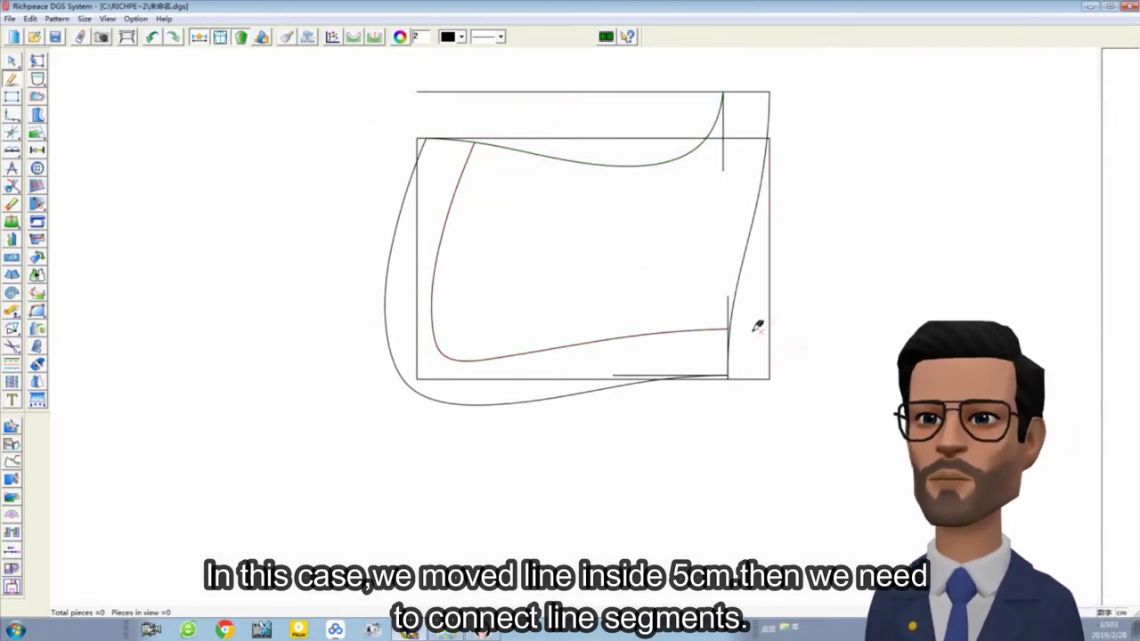
drag(693, 308, 748, 333)
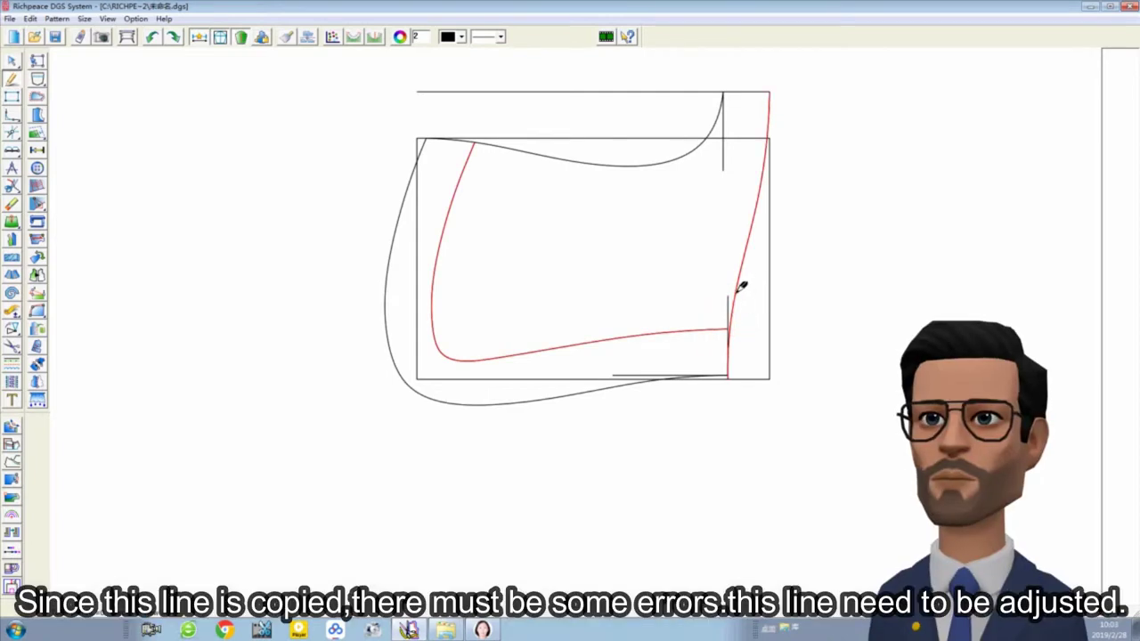
click(741, 292)
right_click(753, 342)
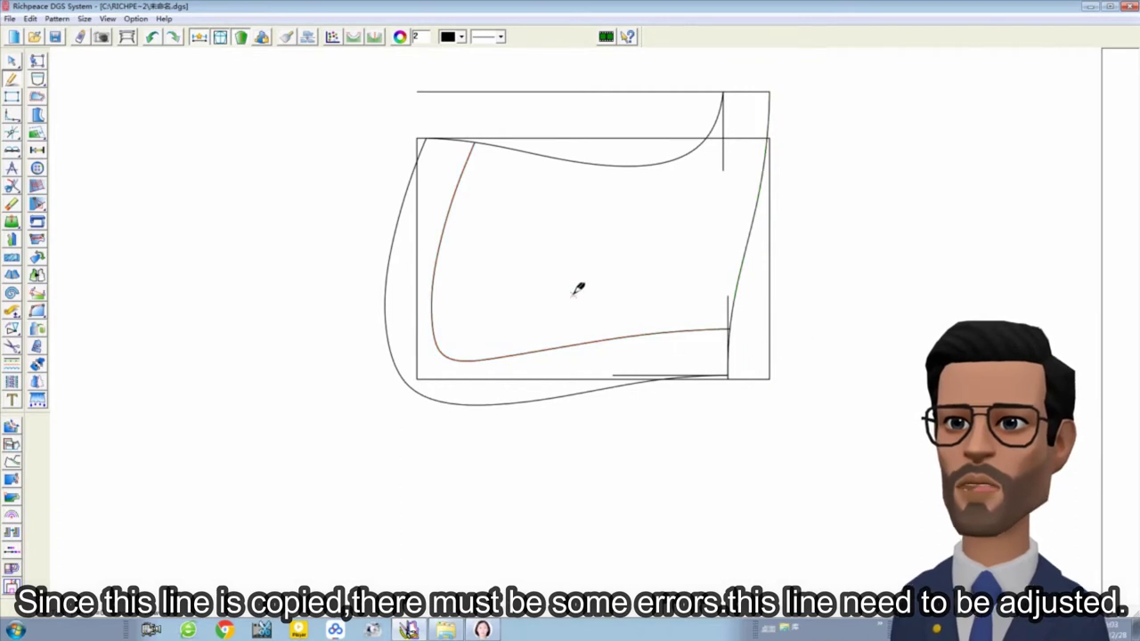
Step: Round the inner parallel curve's lower-left bend by repositioning the control points on and beside it
scroll(574, 294, up, 1)
scroll(574, 294, down, 1)
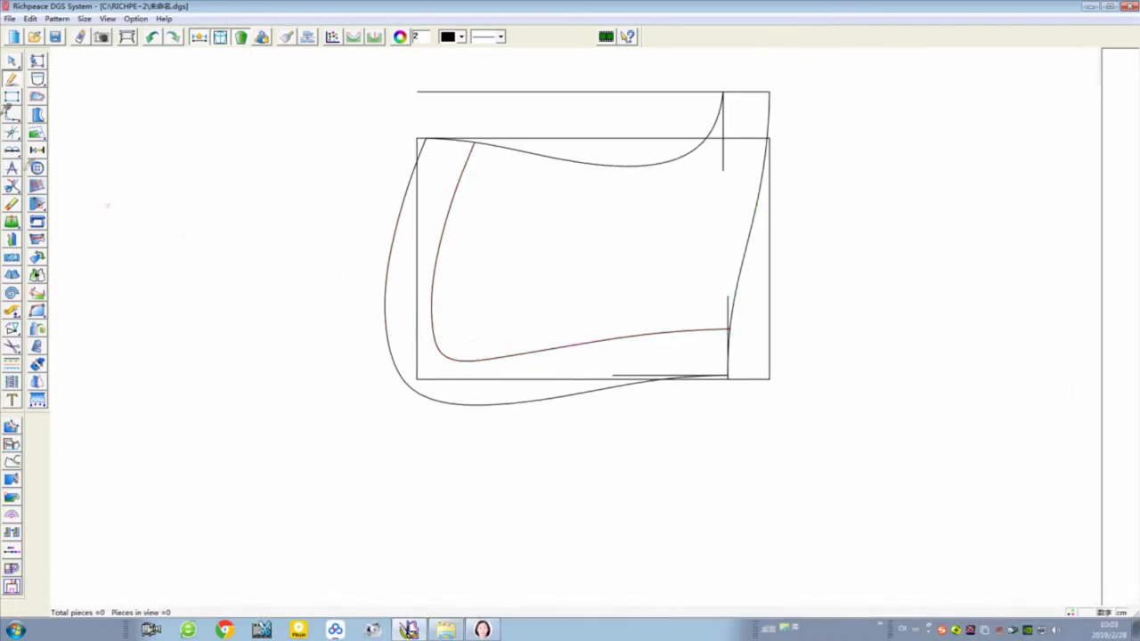
click(13, 62)
click(432, 323)
click(431, 295)
click(441, 353)
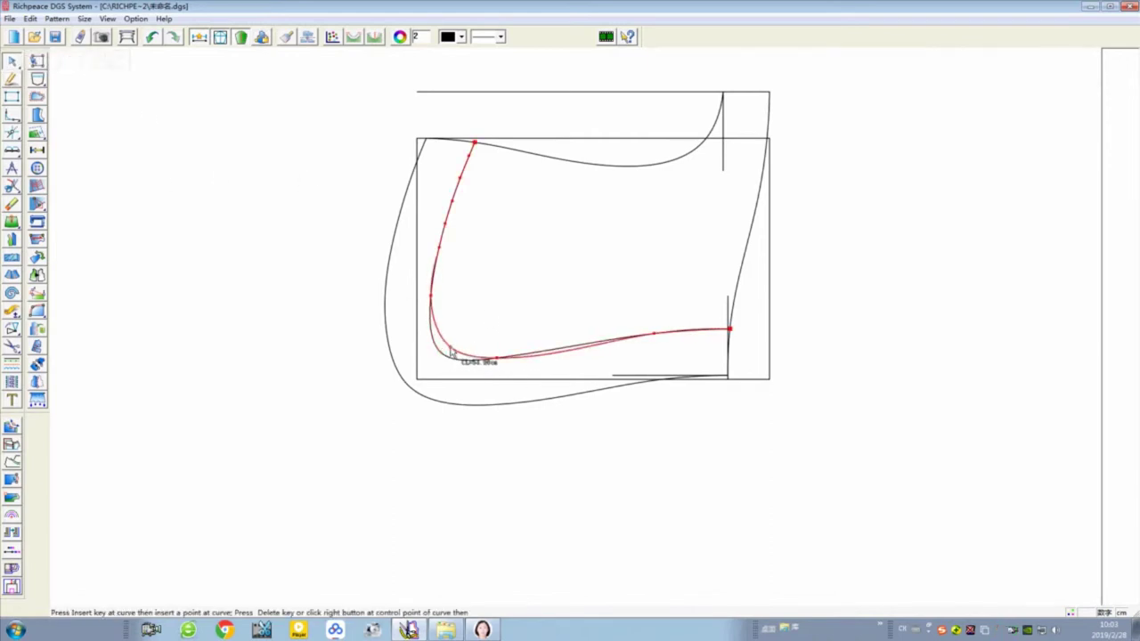
click(445, 348)
click(496, 358)
click(518, 360)
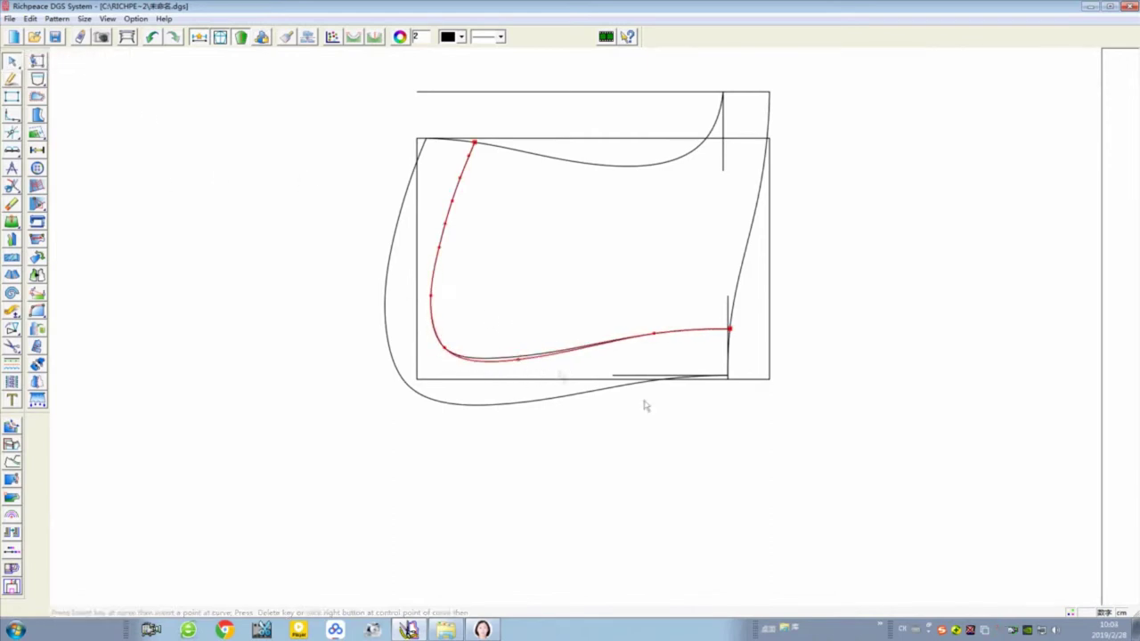
Step: Smooth the inner curve's lower stretch toward the neckline and its left side by fine-tuning the control points
click(653, 333)
click(642, 336)
click(518, 360)
click(525, 363)
click(445, 347)
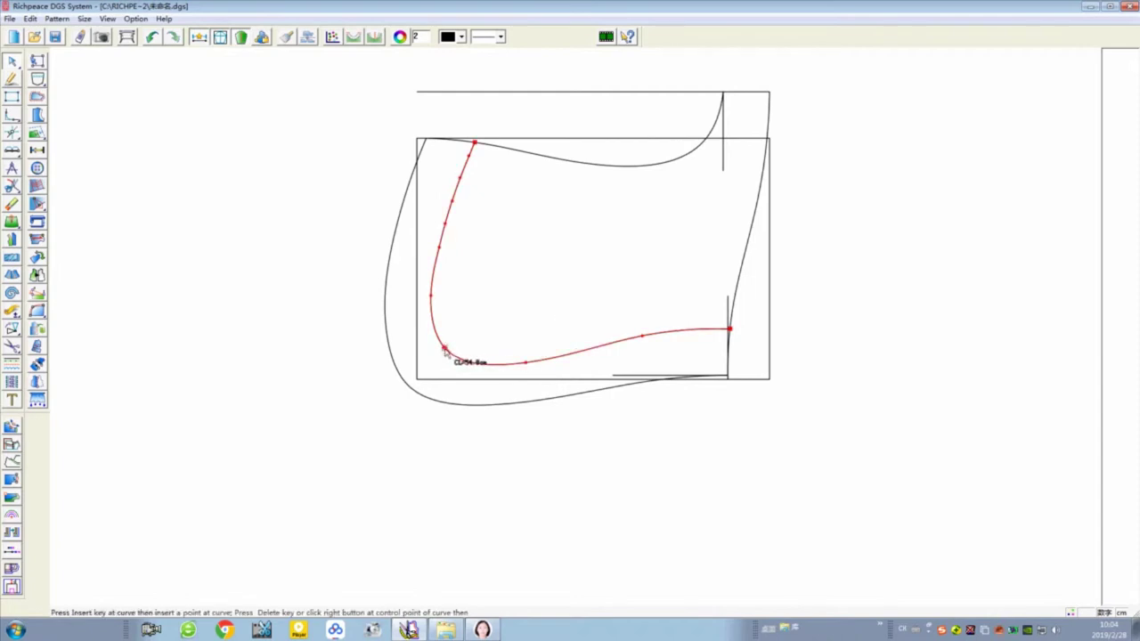
click(449, 344)
click(431, 296)
drag(431, 297, 436, 255)
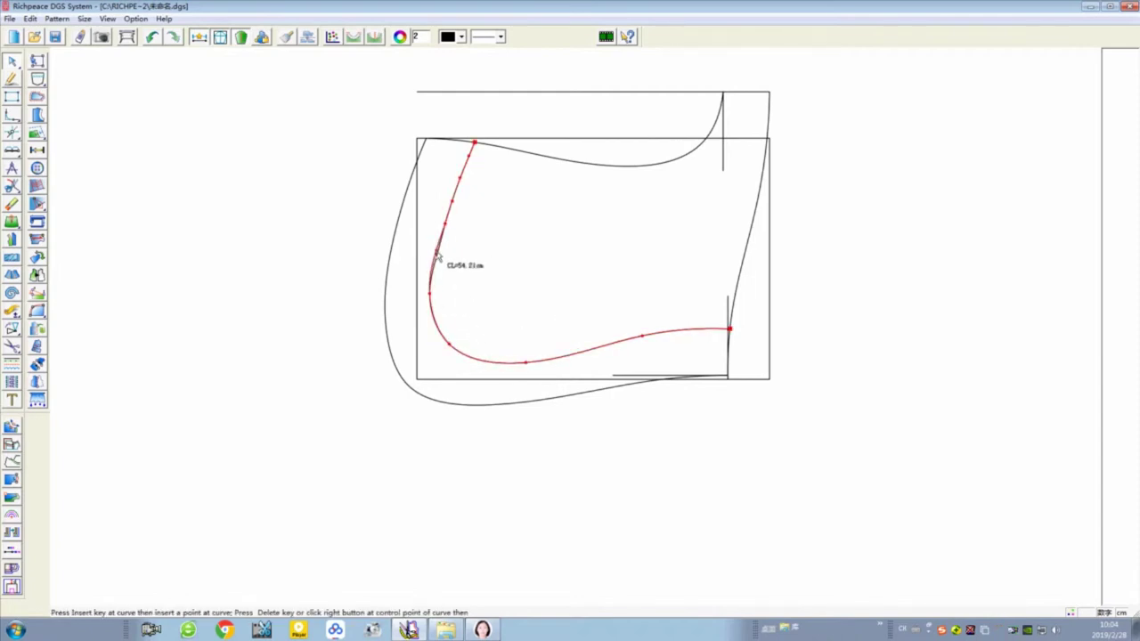
right_click(513, 269)
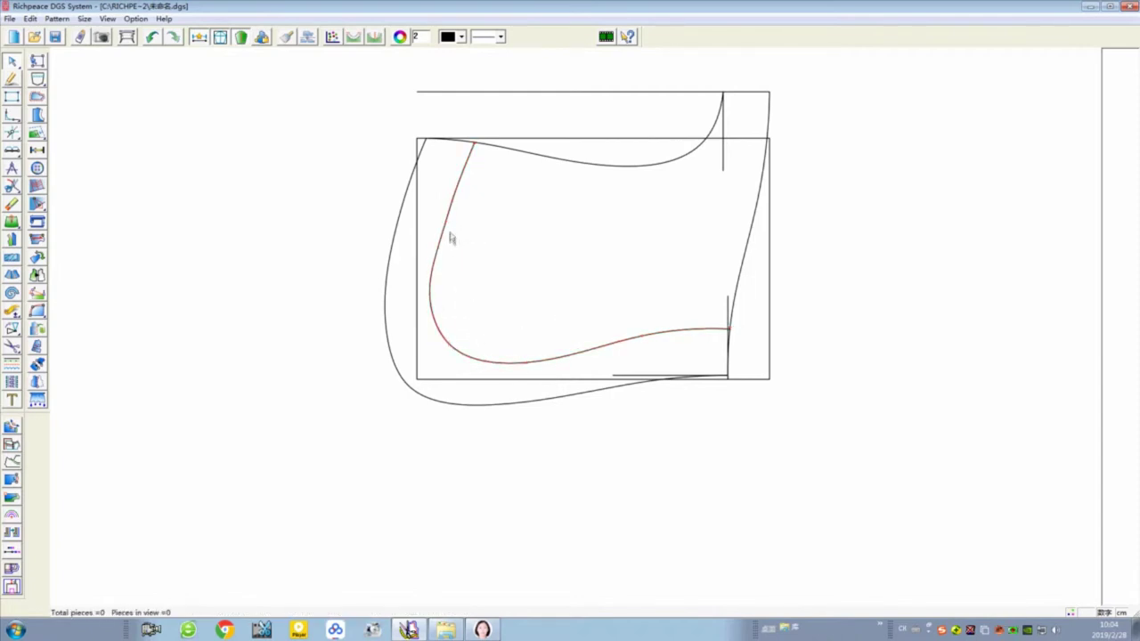
right_click(505, 247)
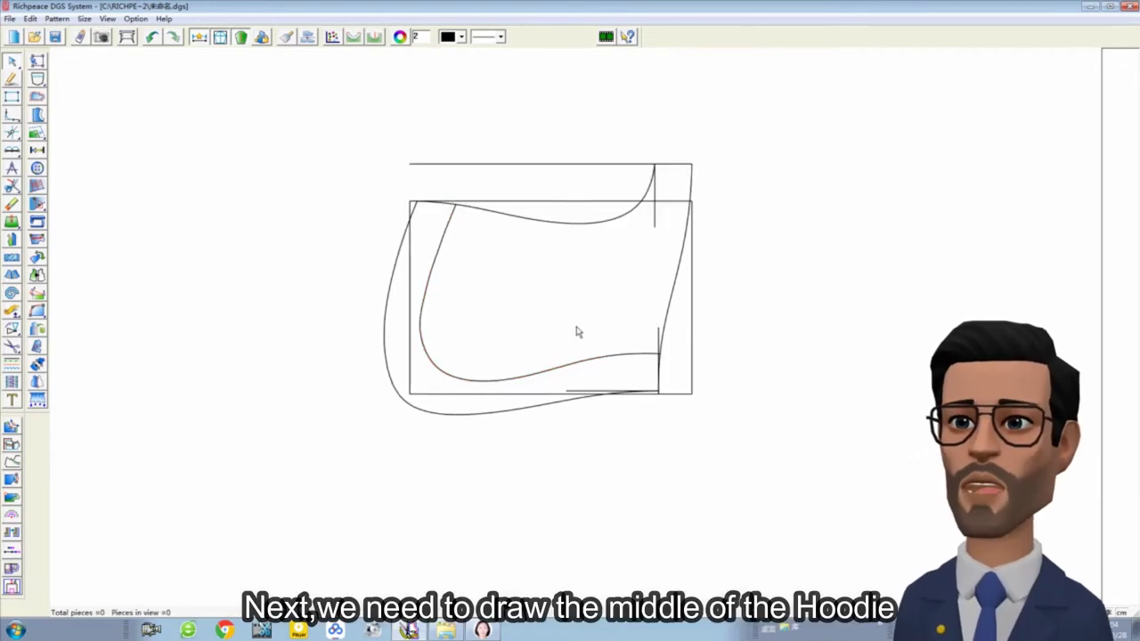
scroll(576, 333, down, 2)
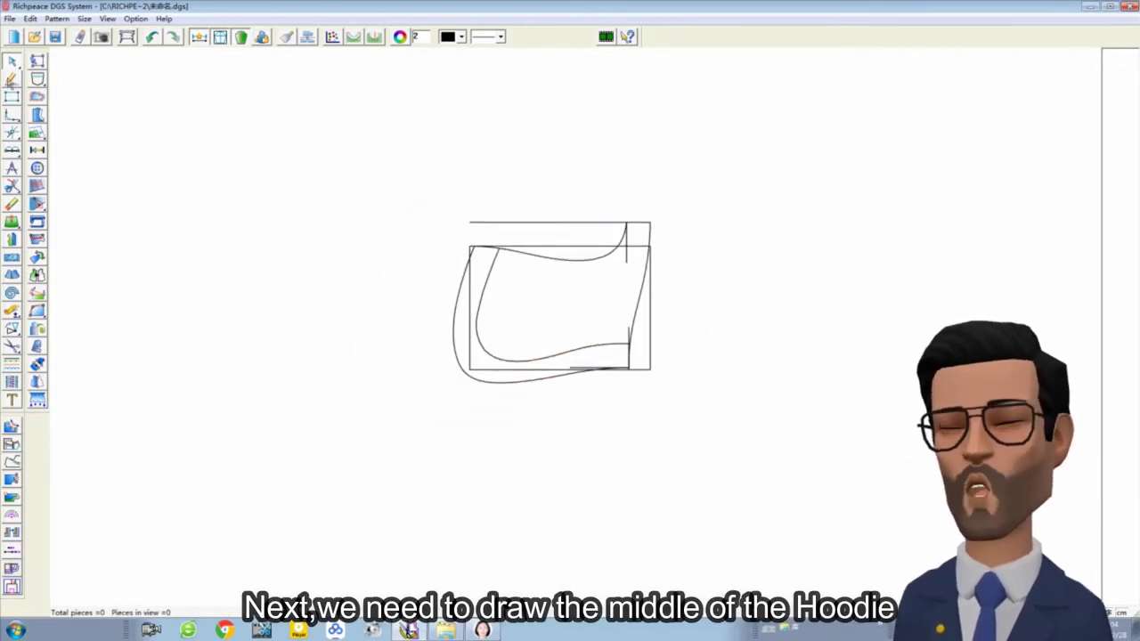
click(424, 132)
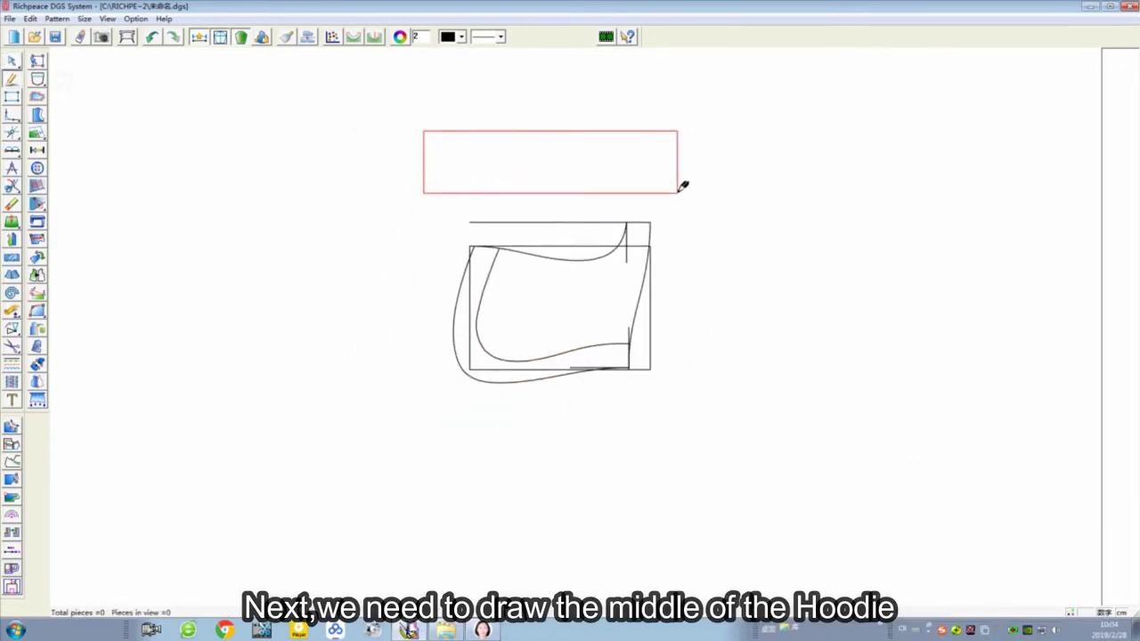
click(454, 161)
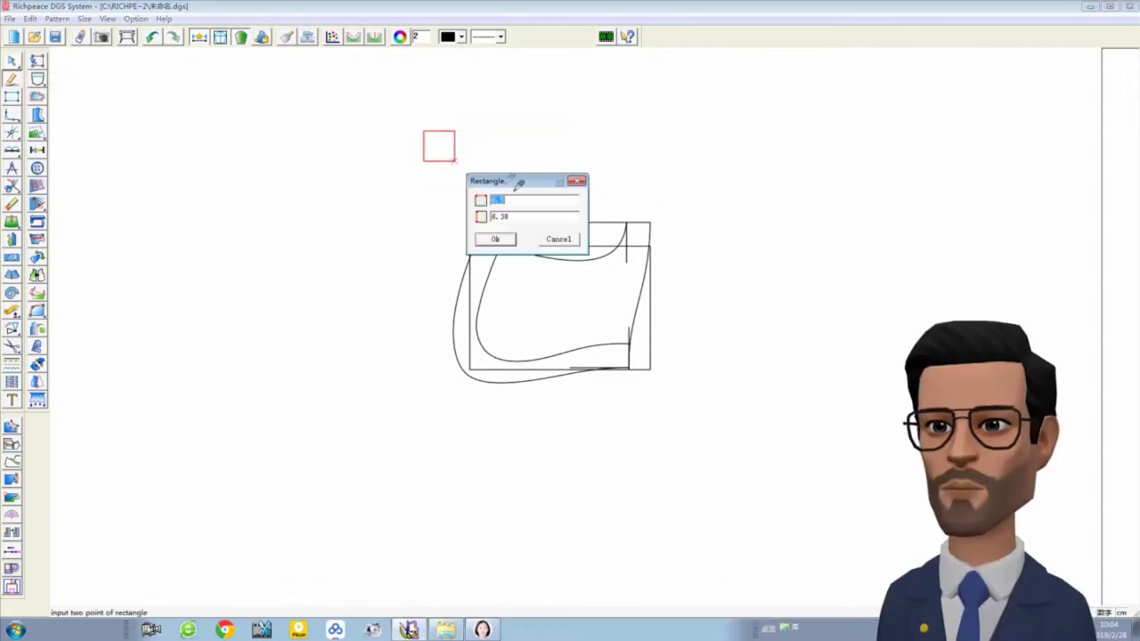
click(558, 238)
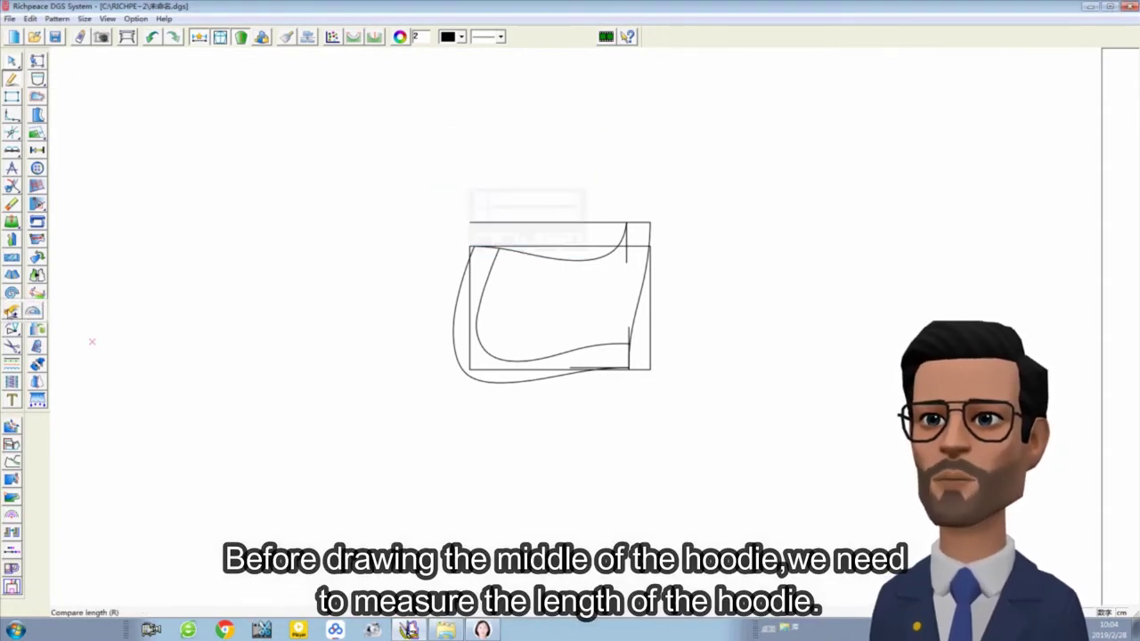
Step: Measure the inner curve's length and draw a 53.8 cm long horizontal rectangle above the hood draft for the middle piece
click(12, 310)
click(508, 359)
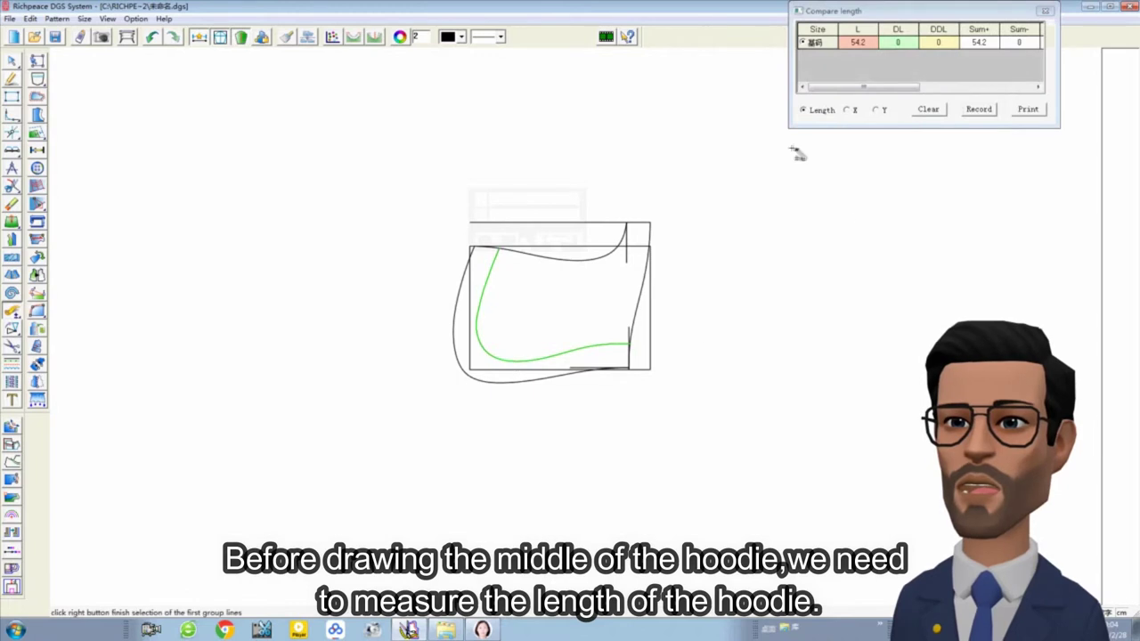
click(12, 80)
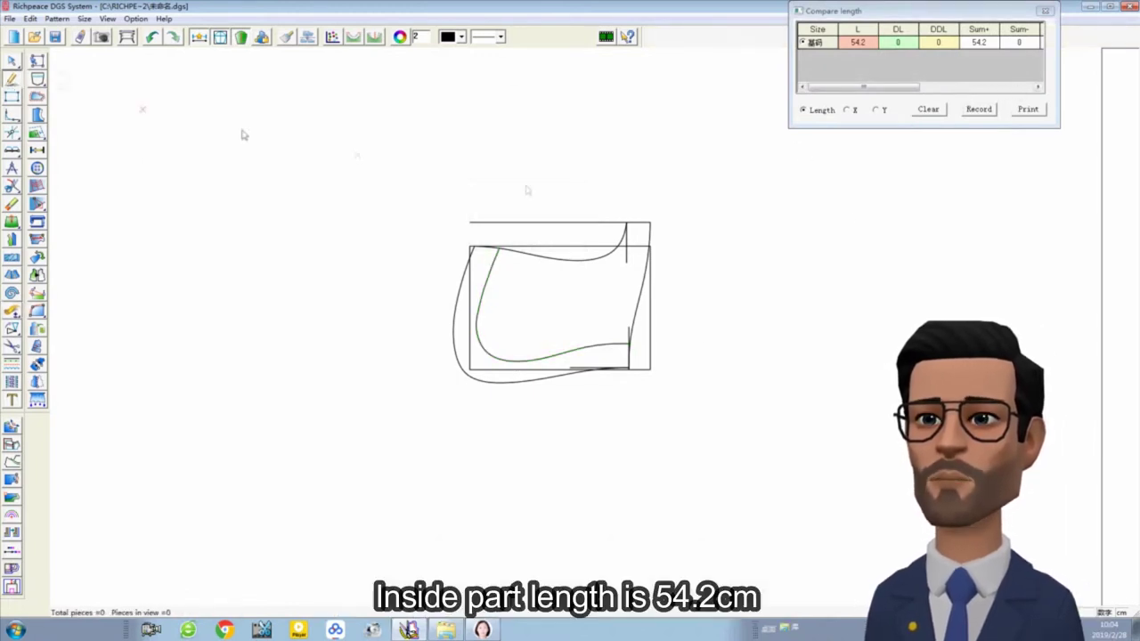
click(455, 144)
click(721, 194)
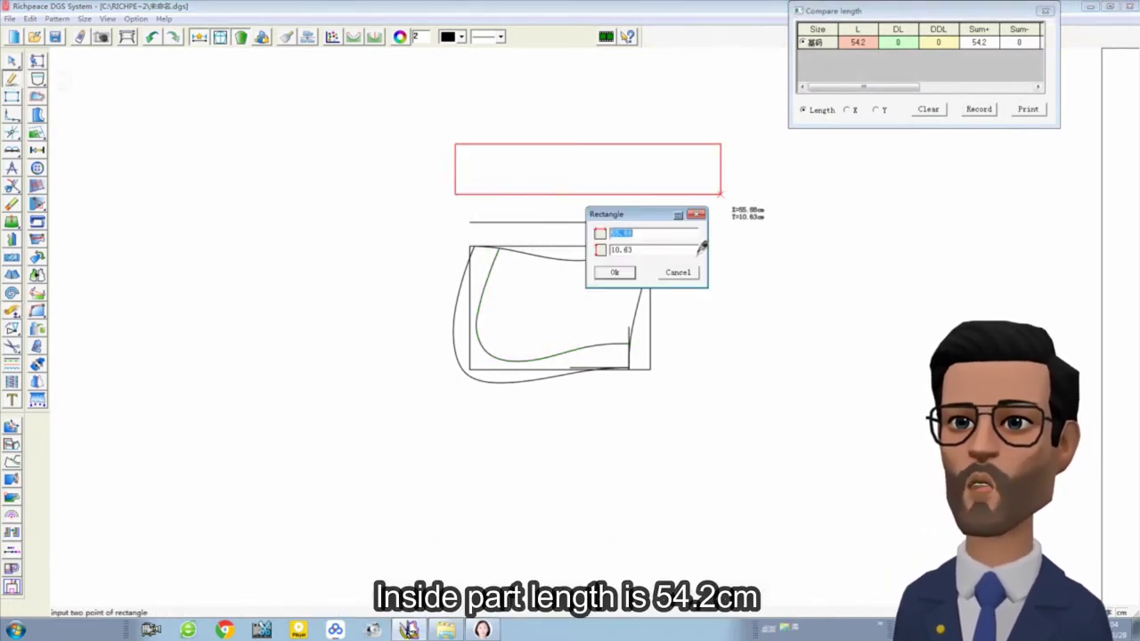
text(5)
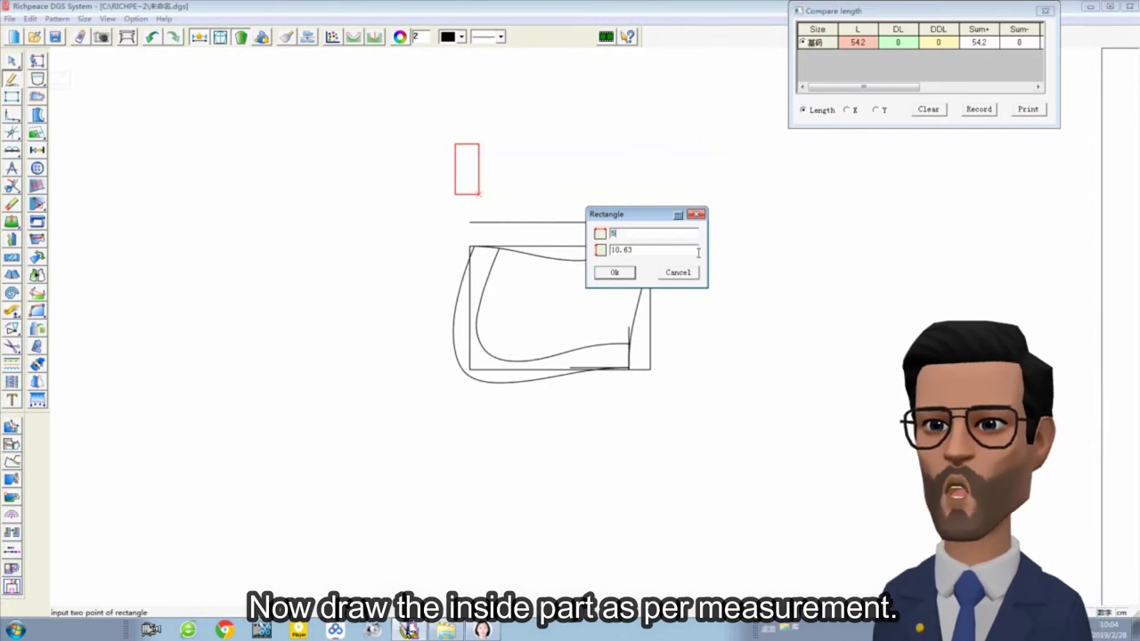
text(3.8)
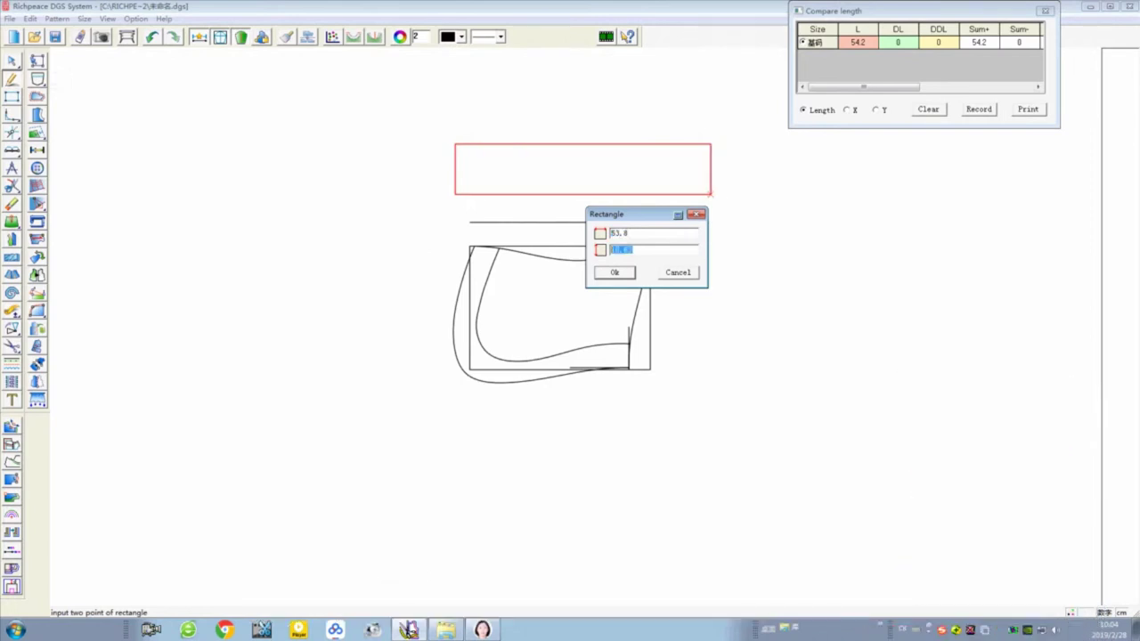
key(Return)
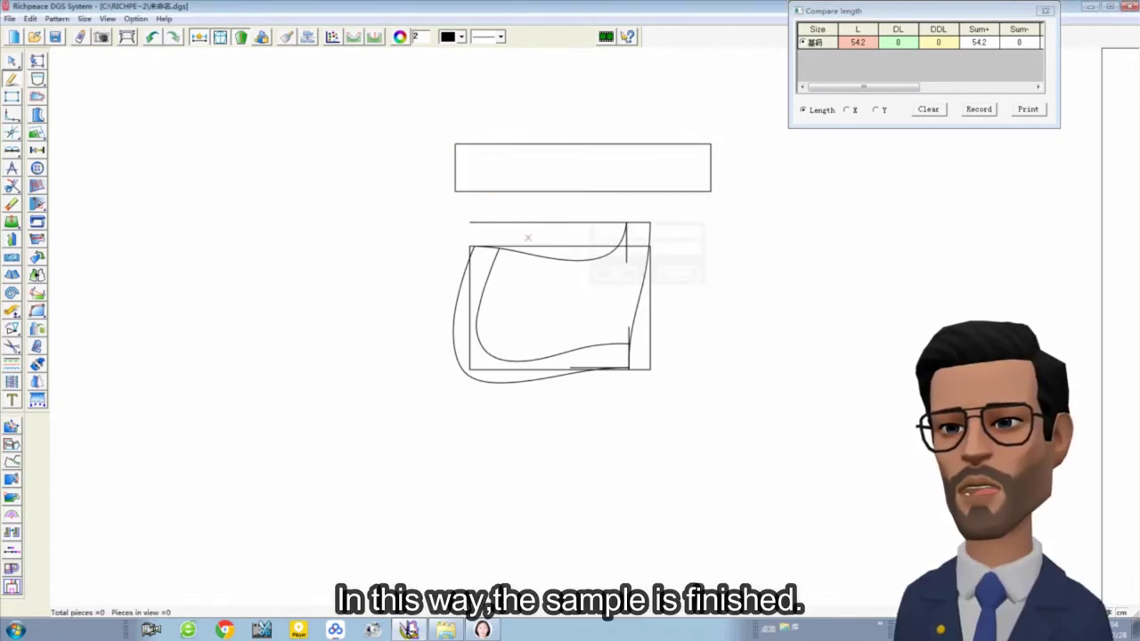
scroll(674, 313, down, 1)
scroll(685, 312, up, 2)
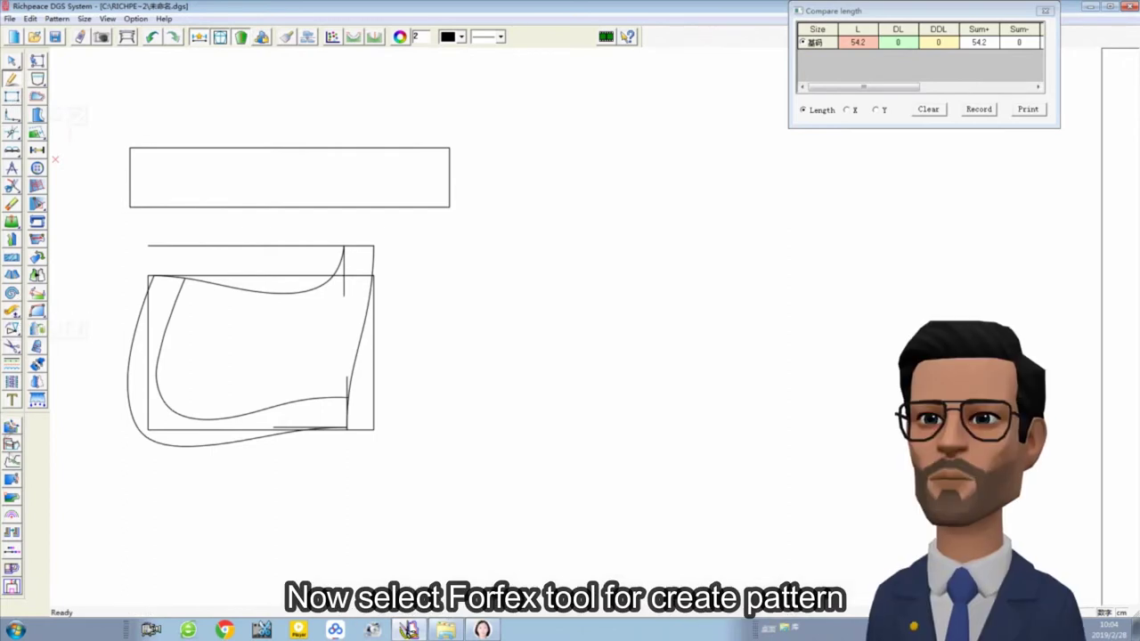
Step: Cut pattern pieces from the draft: the hood side inside the inner curve, front opening, short upper edge and neckline, plus the middle strip rectangle
click(11, 349)
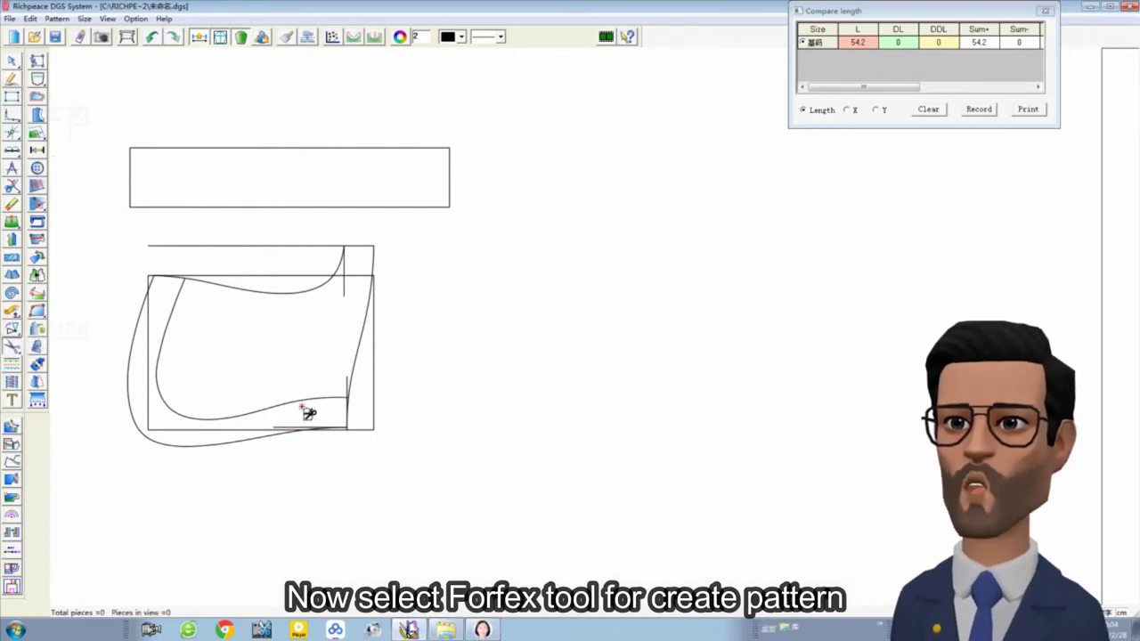
click(236, 292)
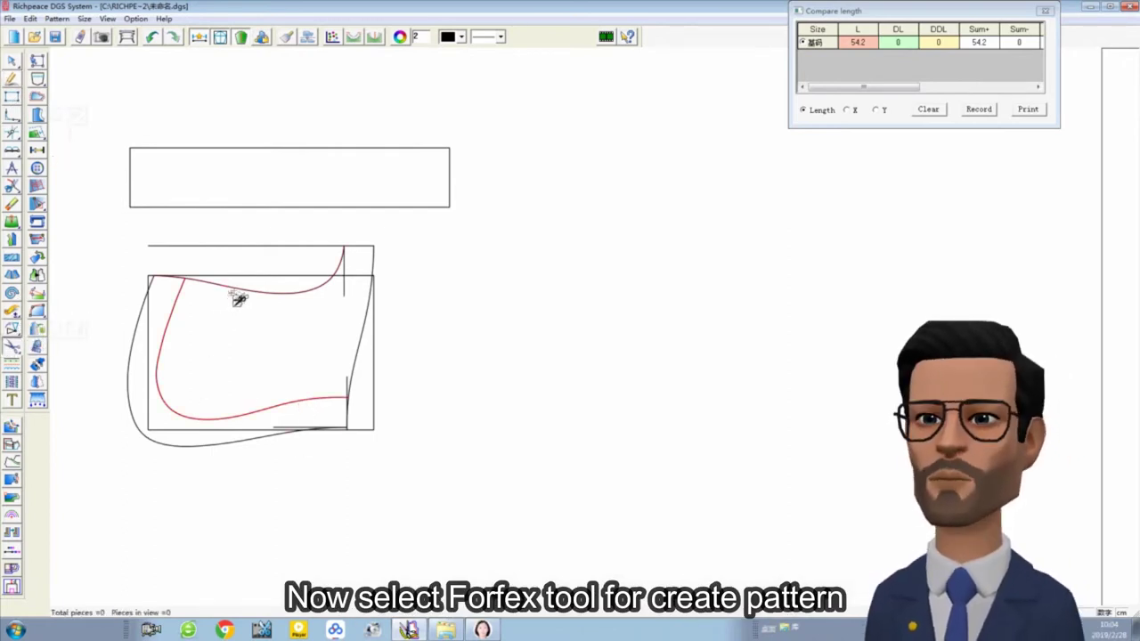
click(365, 247)
click(367, 336)
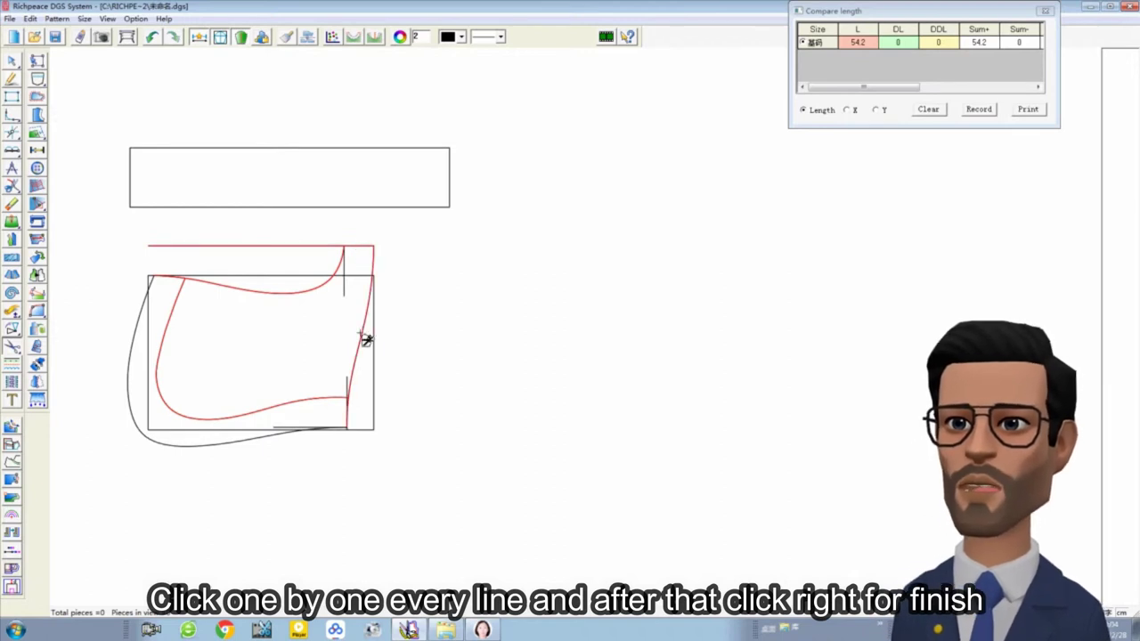
right_click(366, 337)
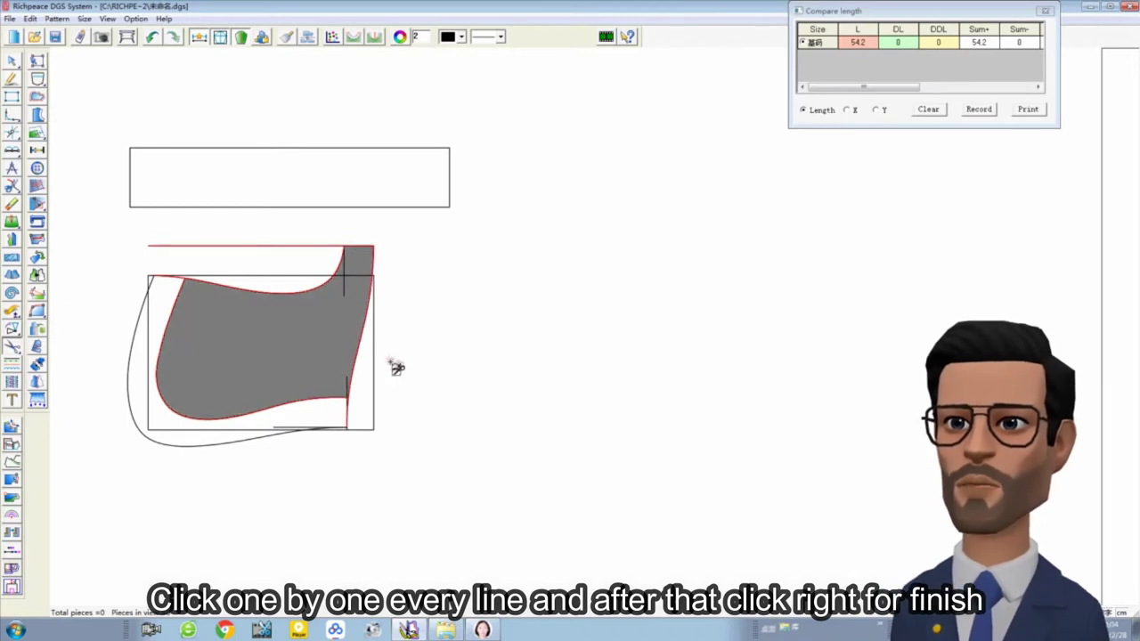
right_click(343, 332)
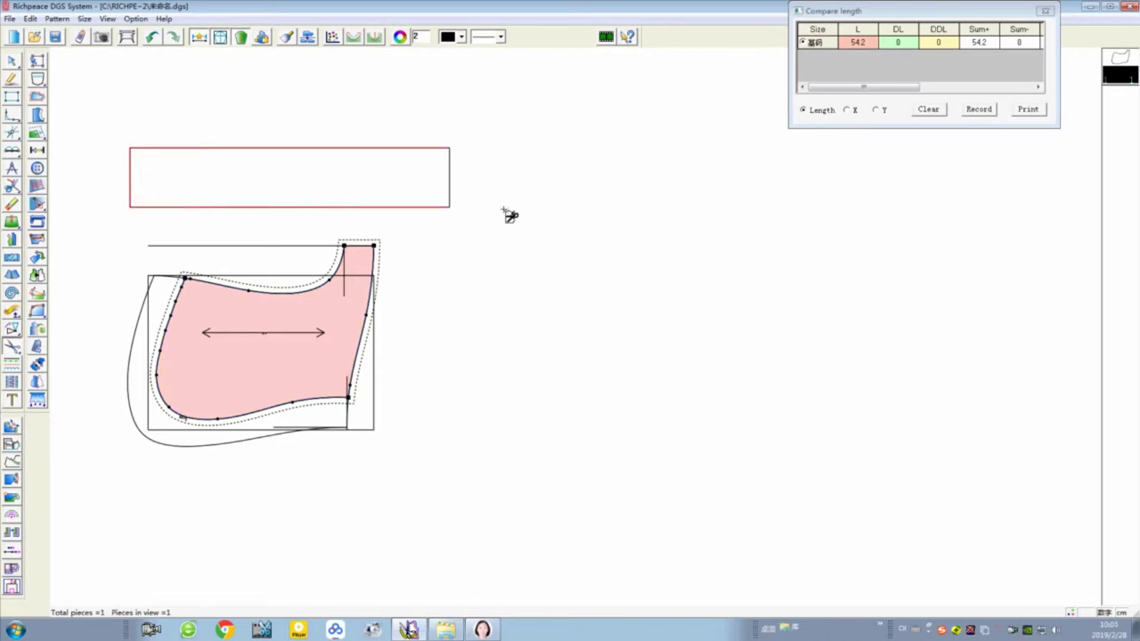
right_click(454, 185)
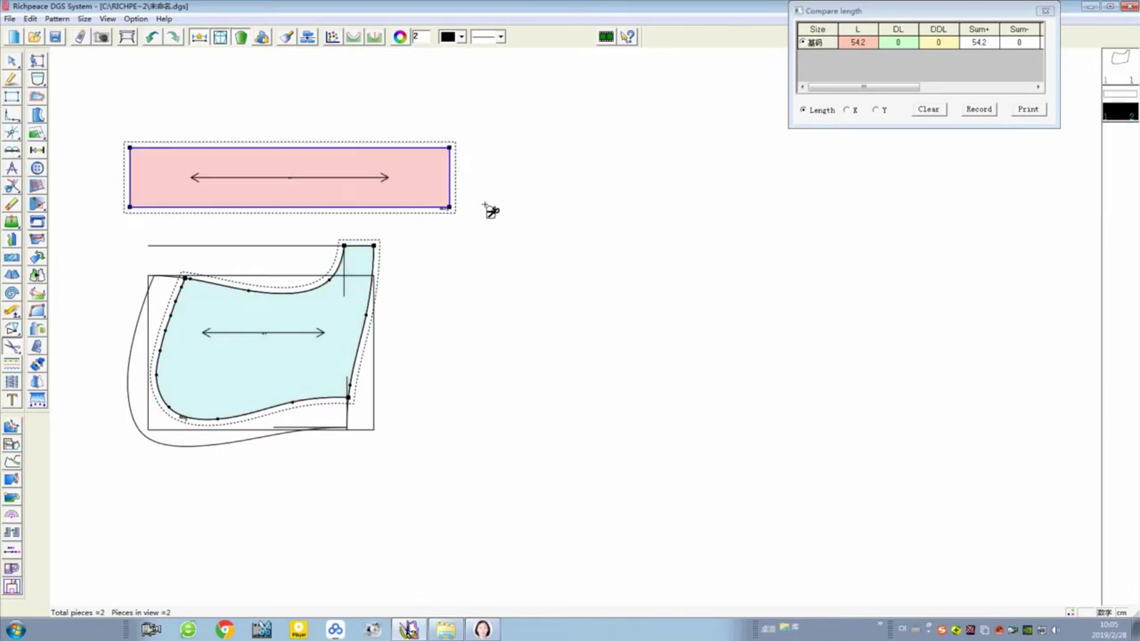
Step: Move the middle strip and hood side pieces off the draft into the empty space beside it
key(space)
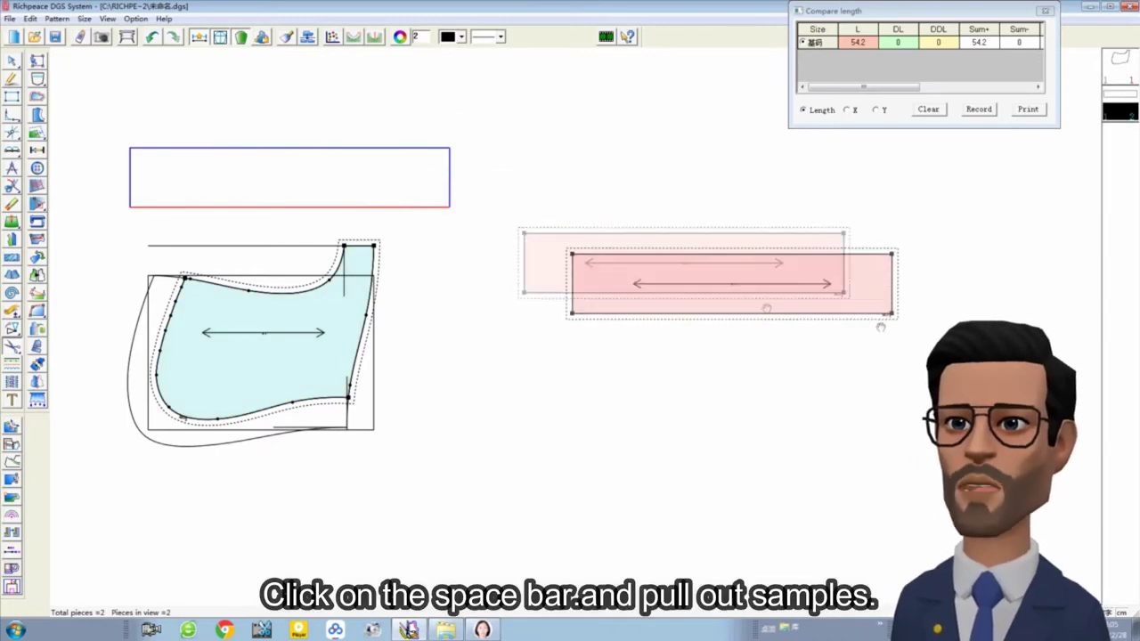
click(724, 210)
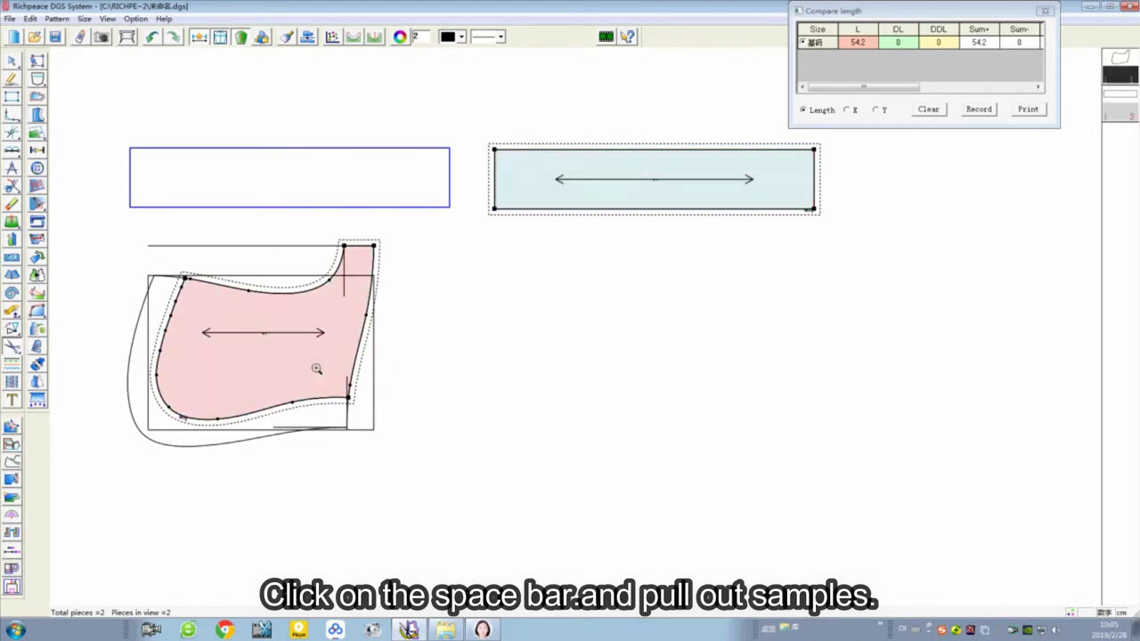
drag(325, 375, 686, 419)
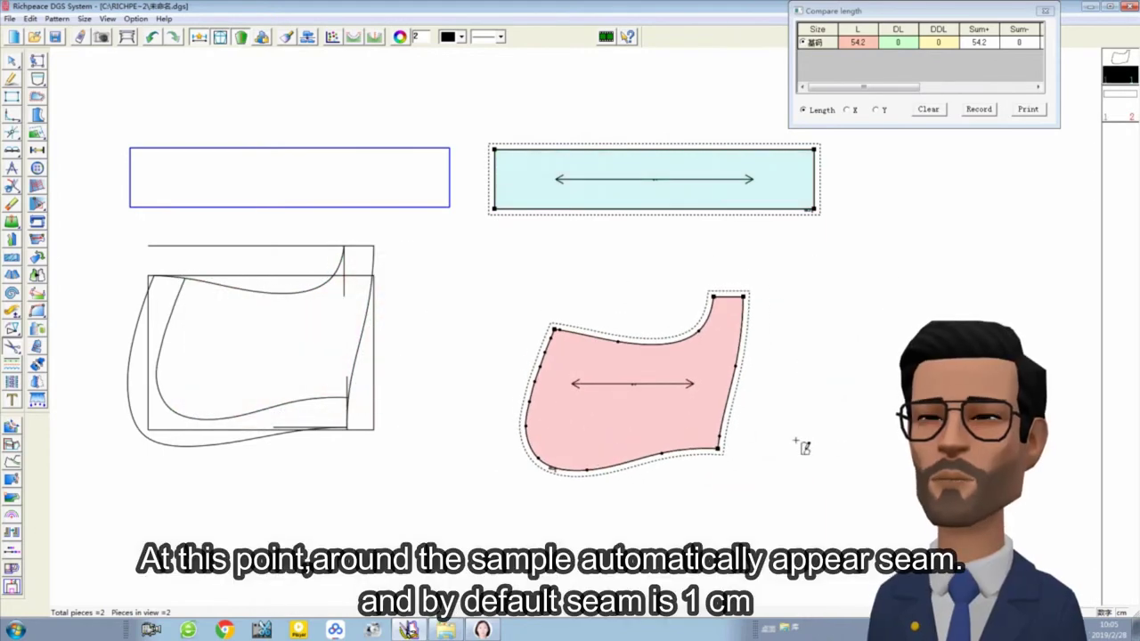
Step: Apply a 1.2 cm seam allowance to all edges of both the hood side and middle strip pieces
scroll(580, 331, down, 2)
scroll(580, 323, up, 1)
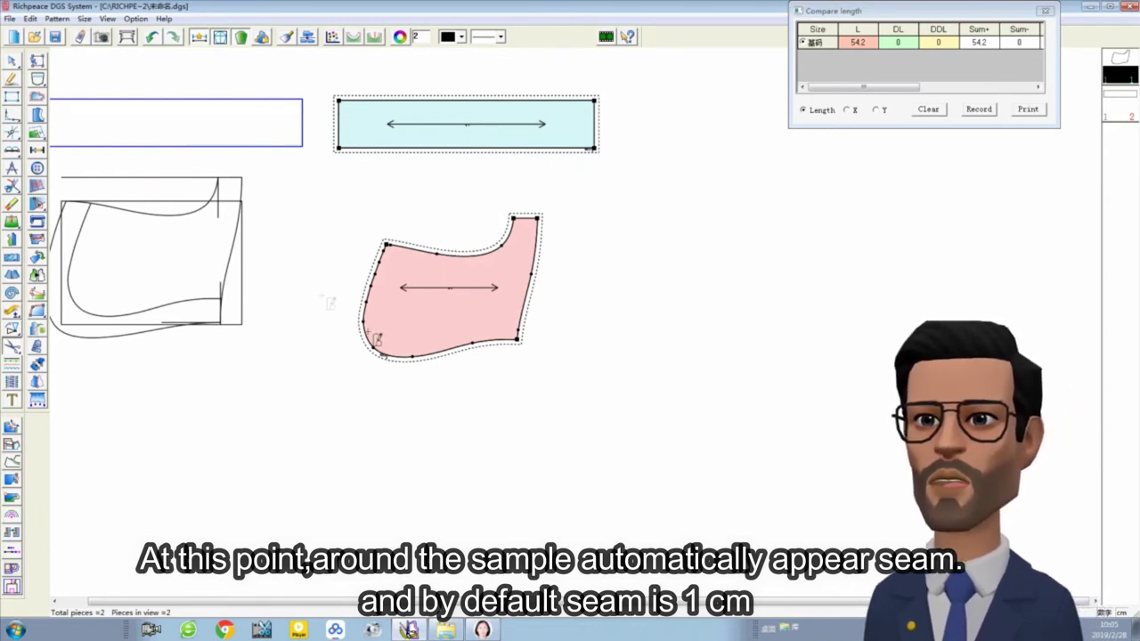
click(80, 207)
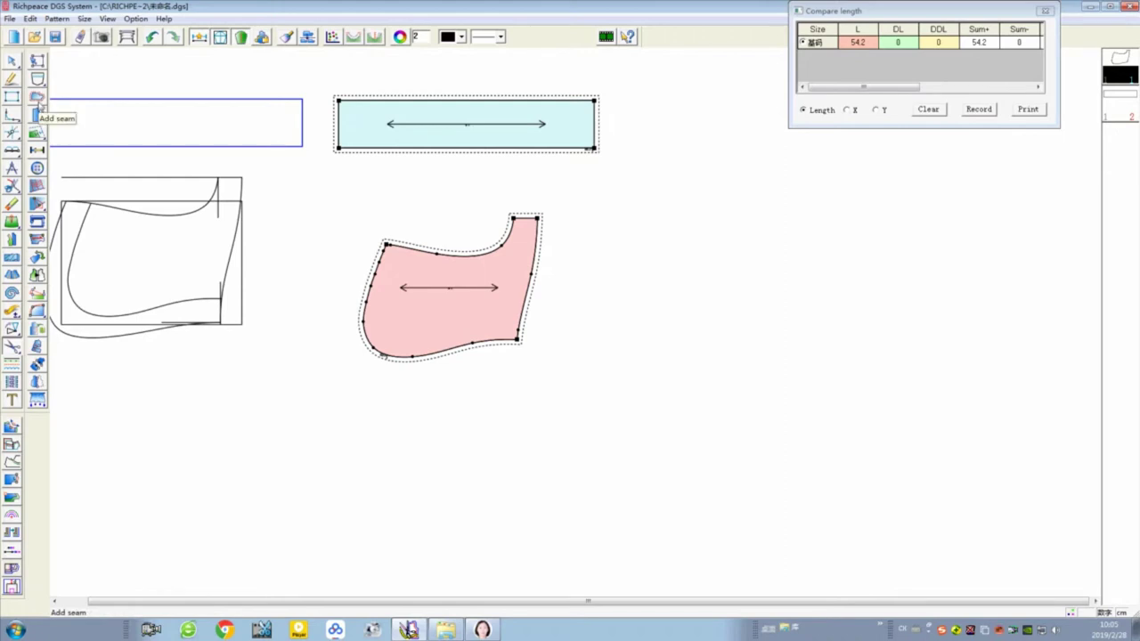
click(39, 100)
drag(308, 56, 665, 447)
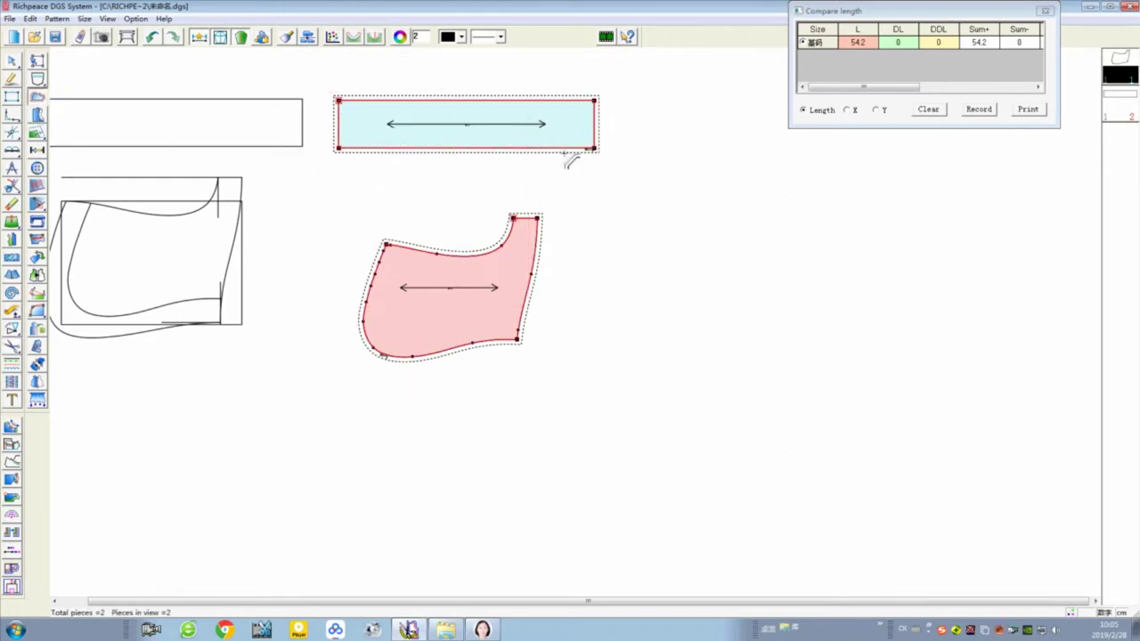
click(522, 149)
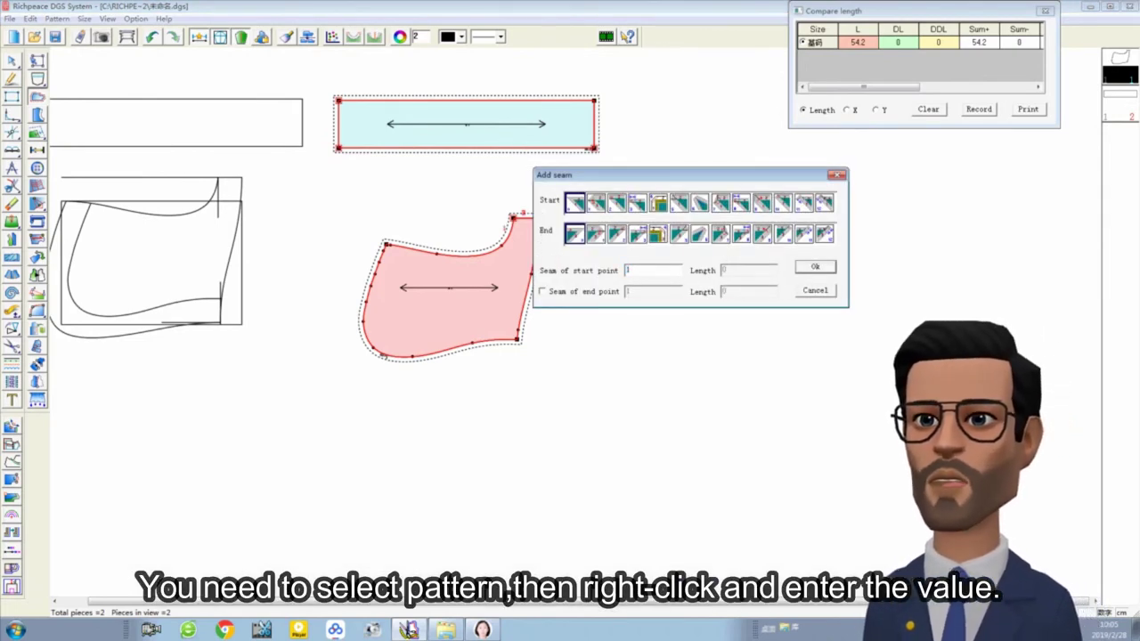
key(Return)
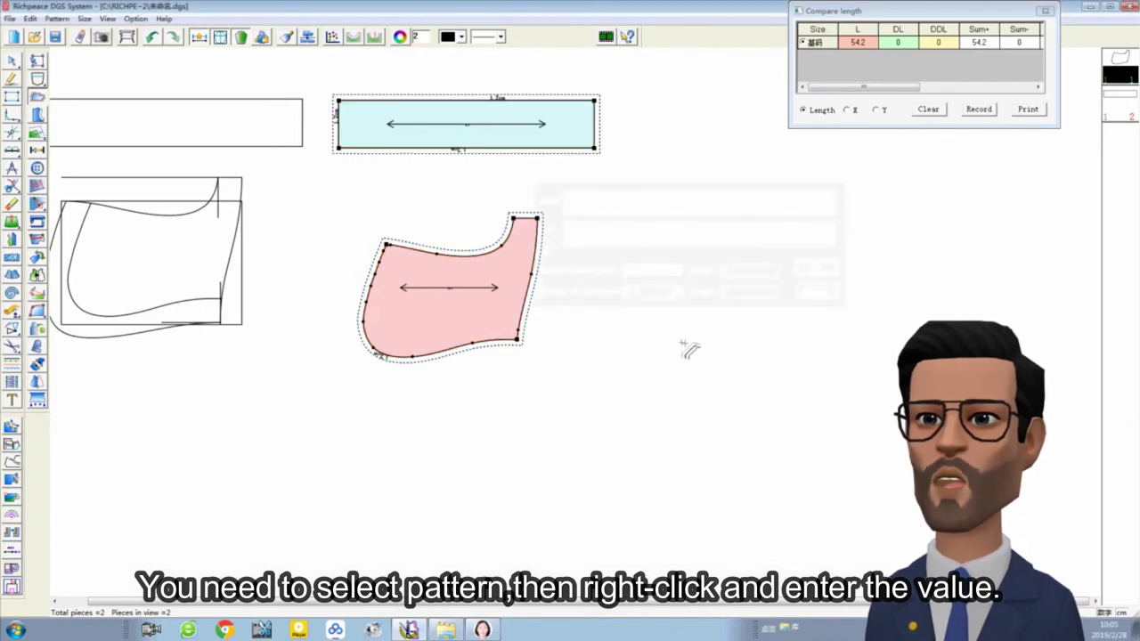
Step: Add two notches to the hood piece's neckline edge, one 5 cm from its upper corner and one 5 cm from its lower corner
scroll(589, 246, down, 1)
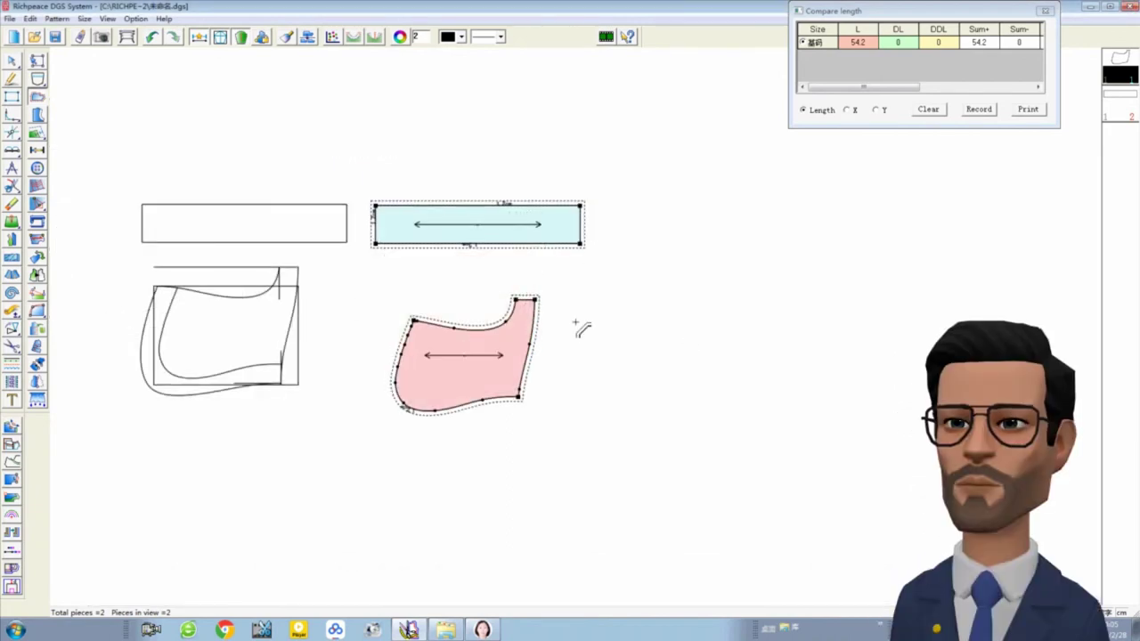
scroll(578, 322, up, 3)
click(36, 114)
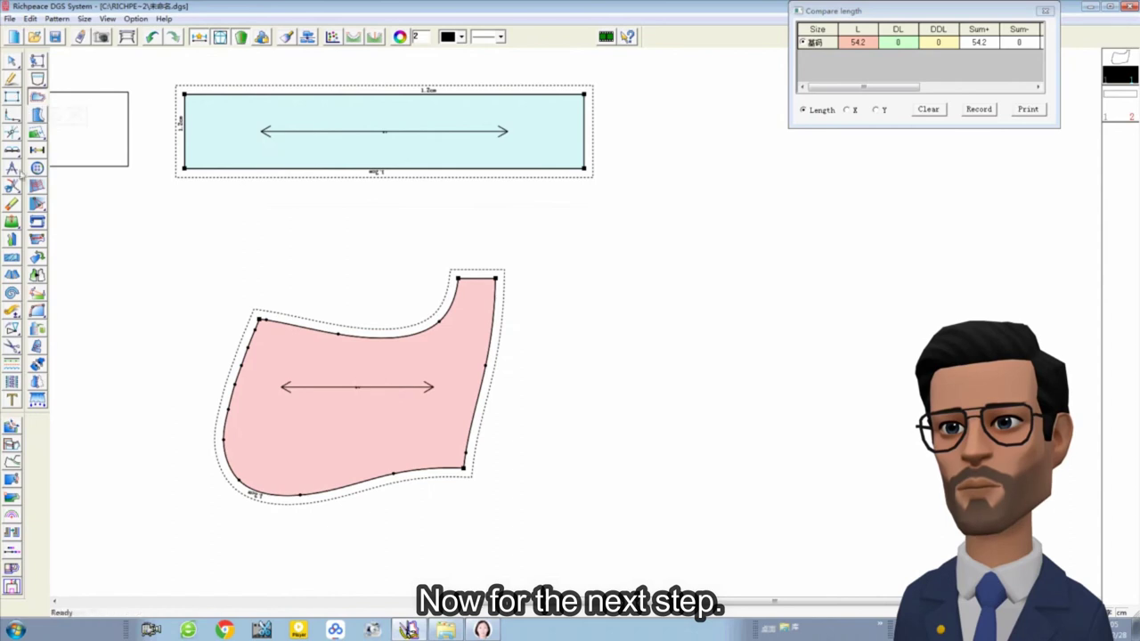
click(495, 278)
click(498, 321)
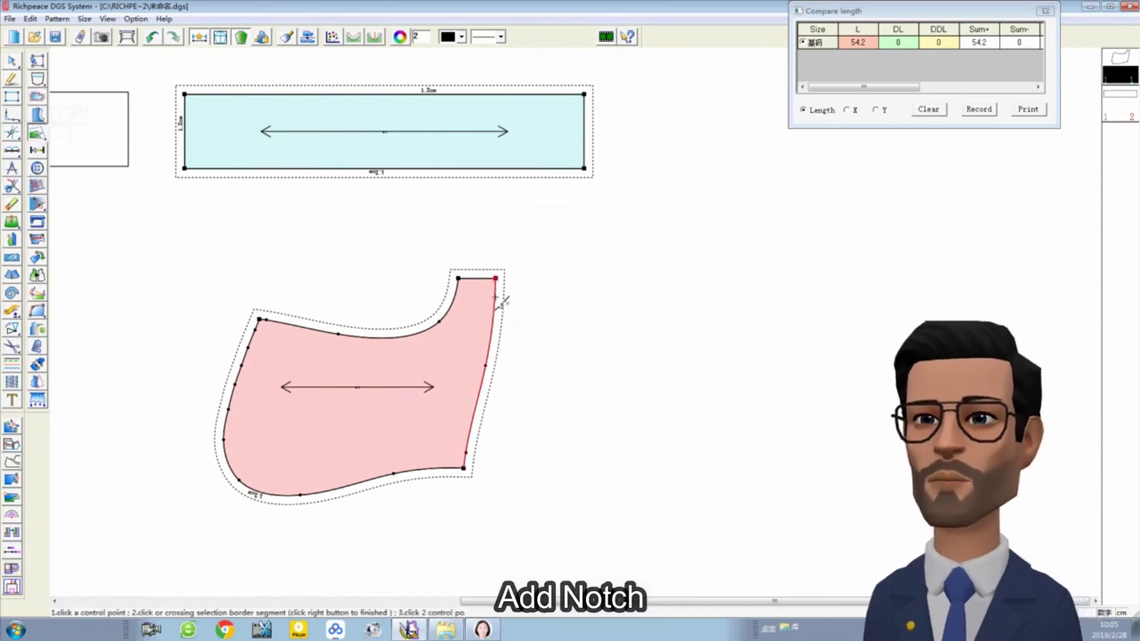
click(495, 297)
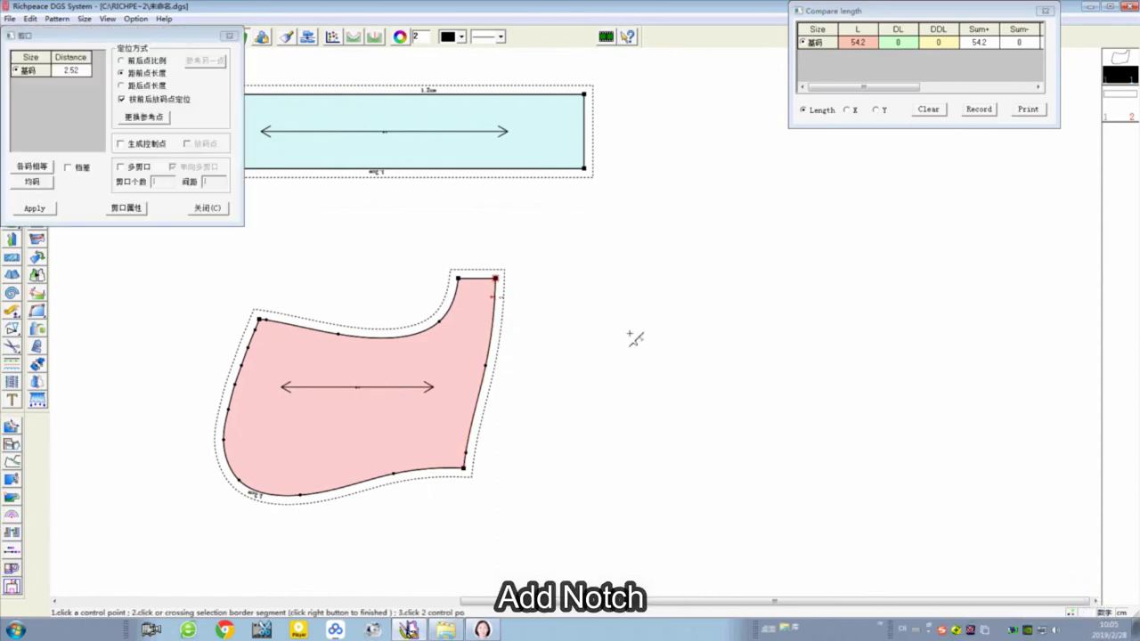
double_click(81, 71)
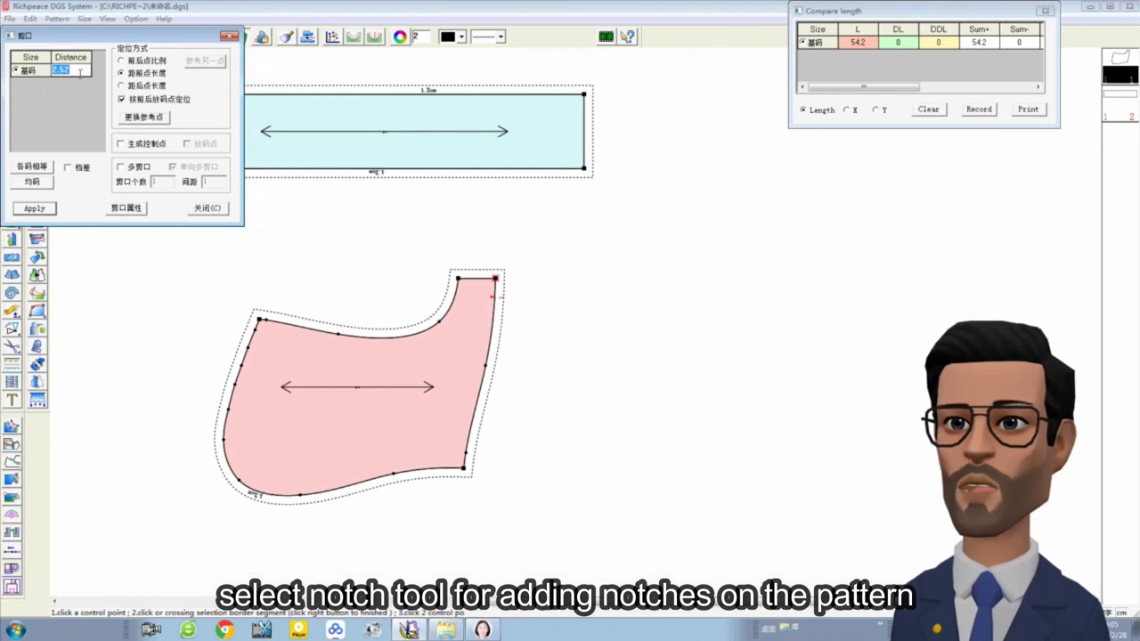
text(5)
key(Return)
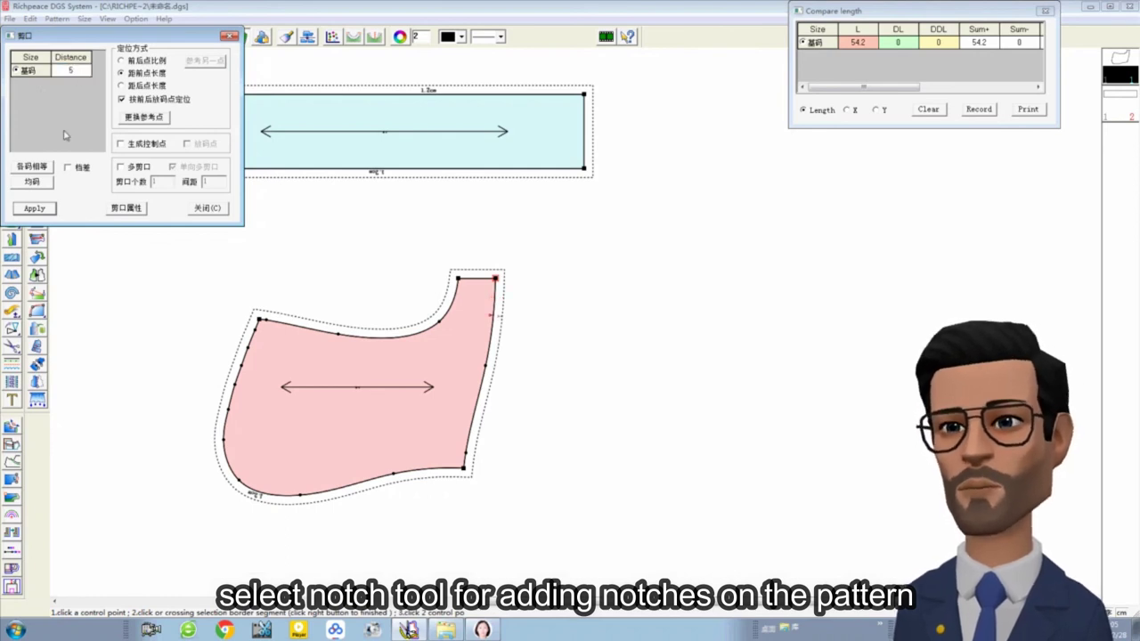
click(44, 212)
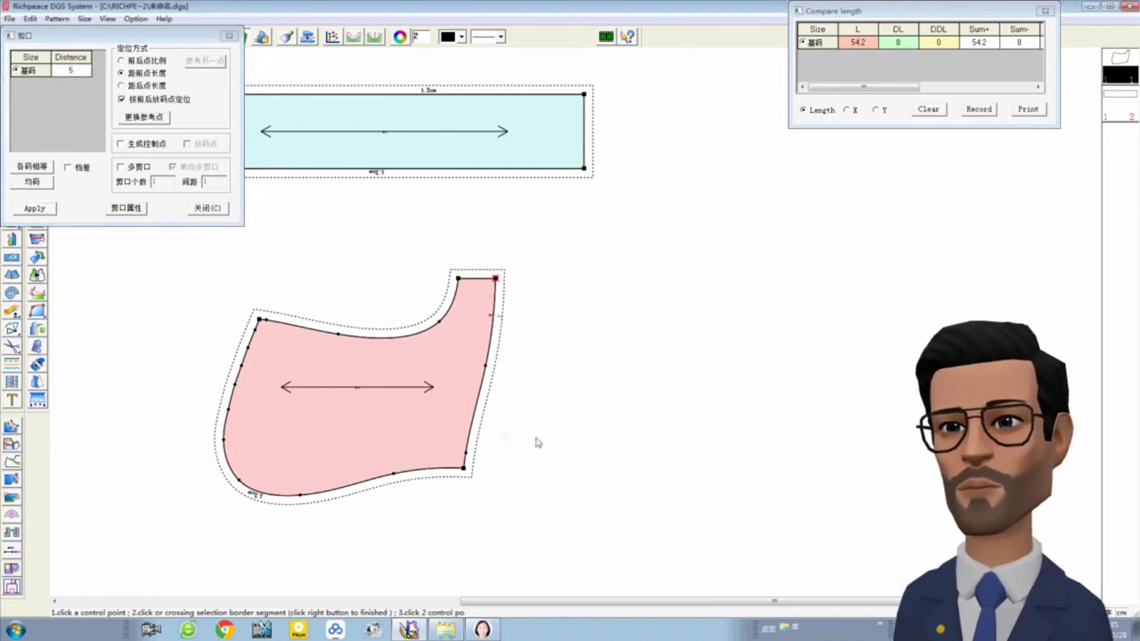
click(467, 446)
double_click(69, 71)
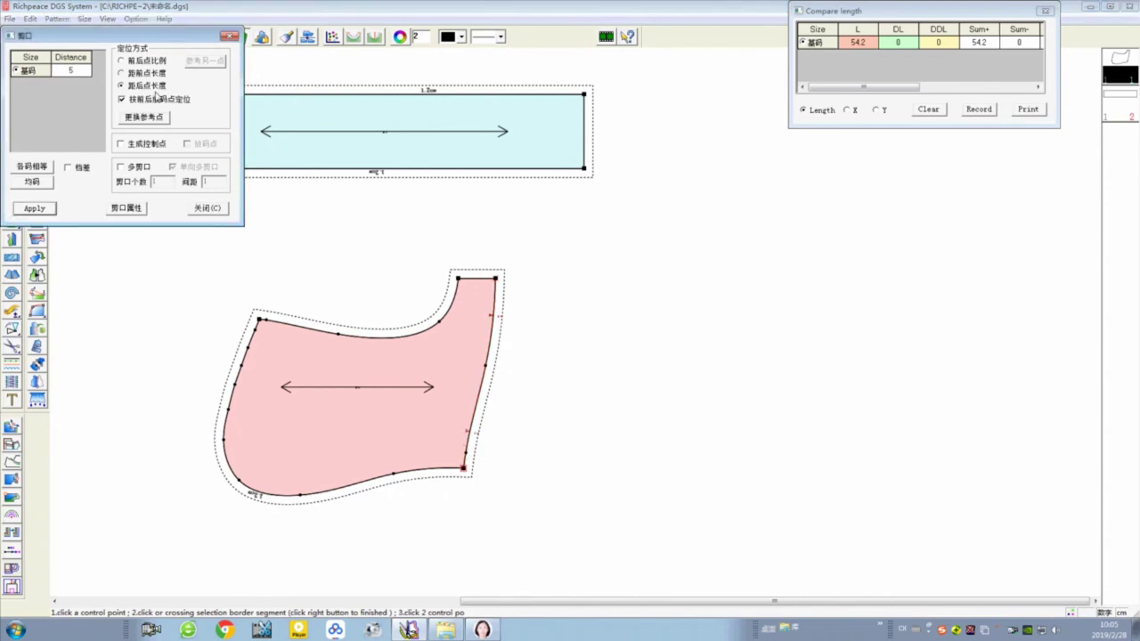
Step: Add a notch on each short end of the middle strip, 5 cm from the upper corner
click(584, 94)
double_click(70, 71)
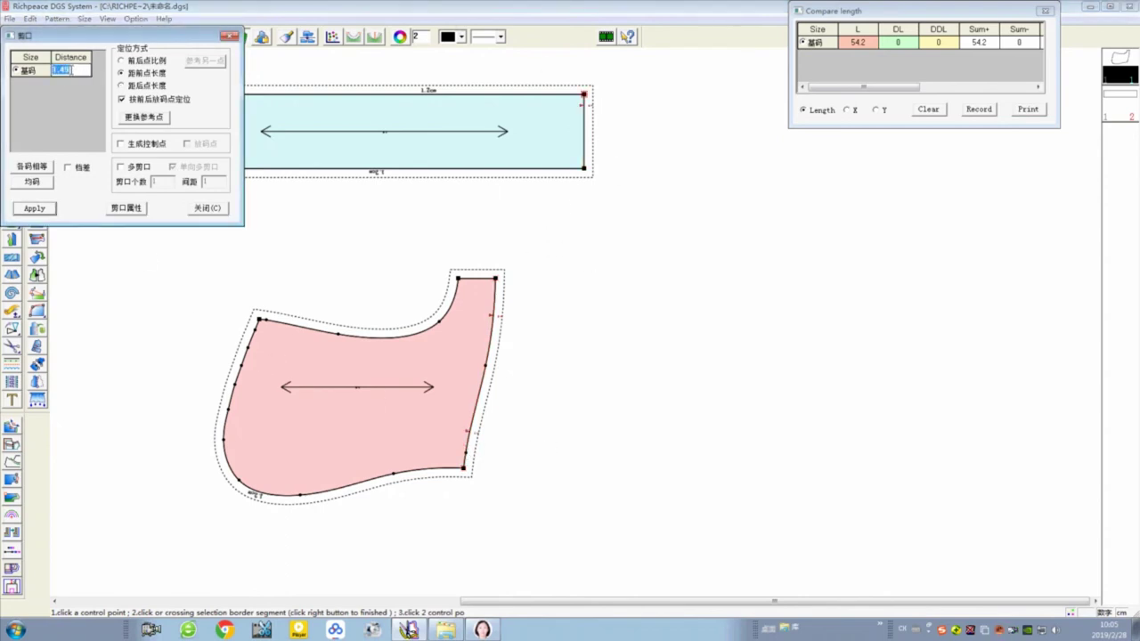
text(5)
key(Return)
drag(486, 602, 313, 602)
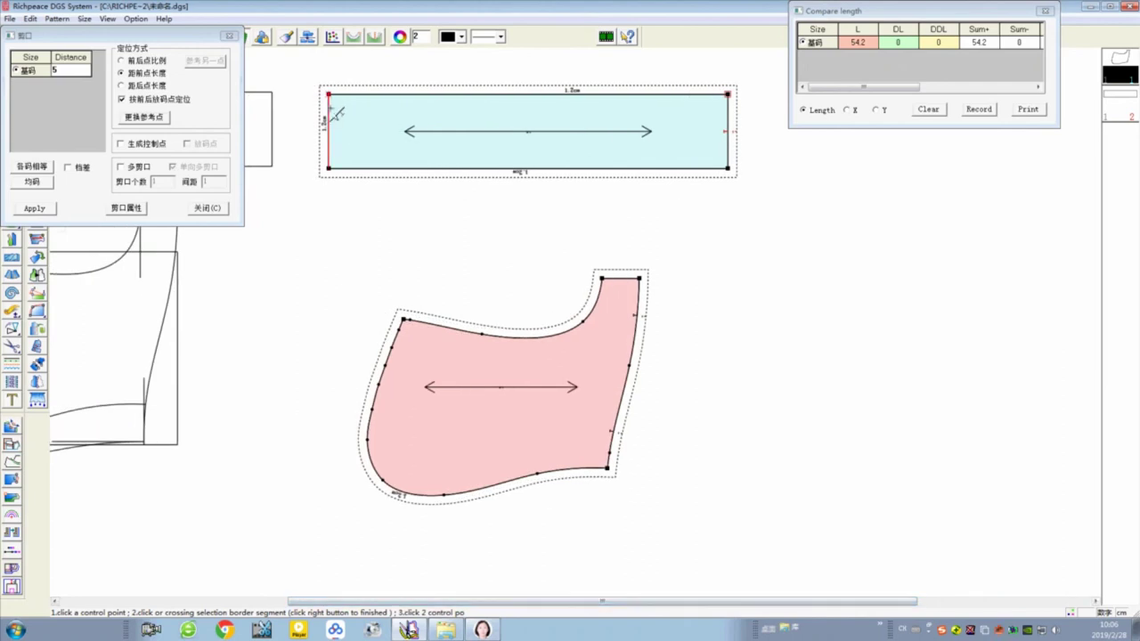
click(329, 106)
double_click(71, 71)
text(5)
key(Return)
click(209, 210)
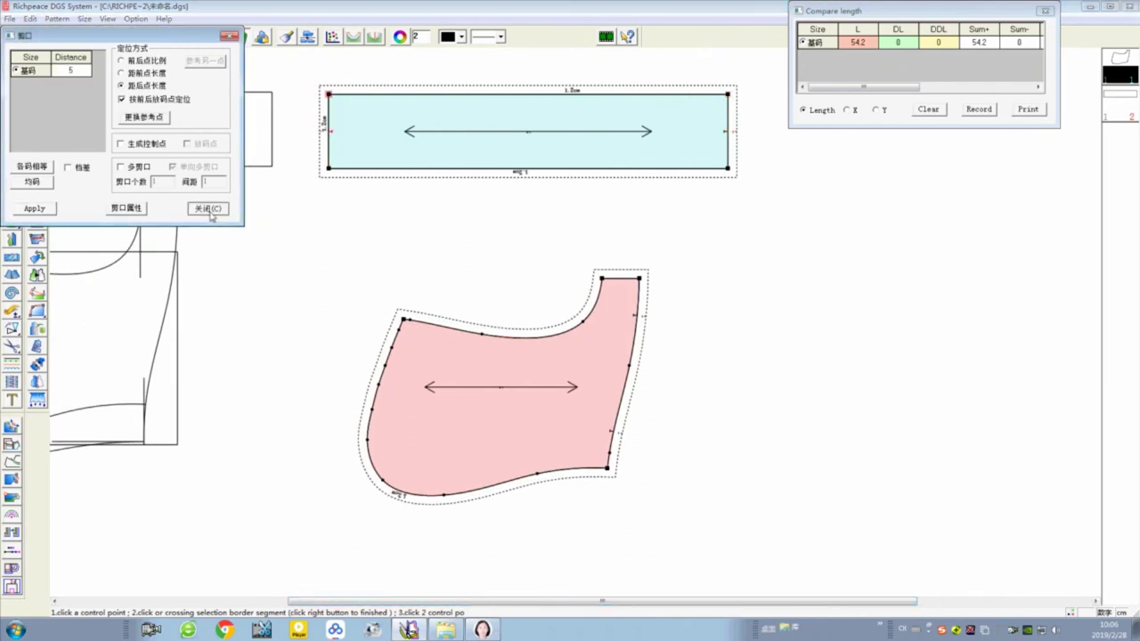
Step: Start a drill hole for the buttonhole, referenced to the corner where the hood's front opening curve meets the short upper edge
scroll(614, 288, up, 2)
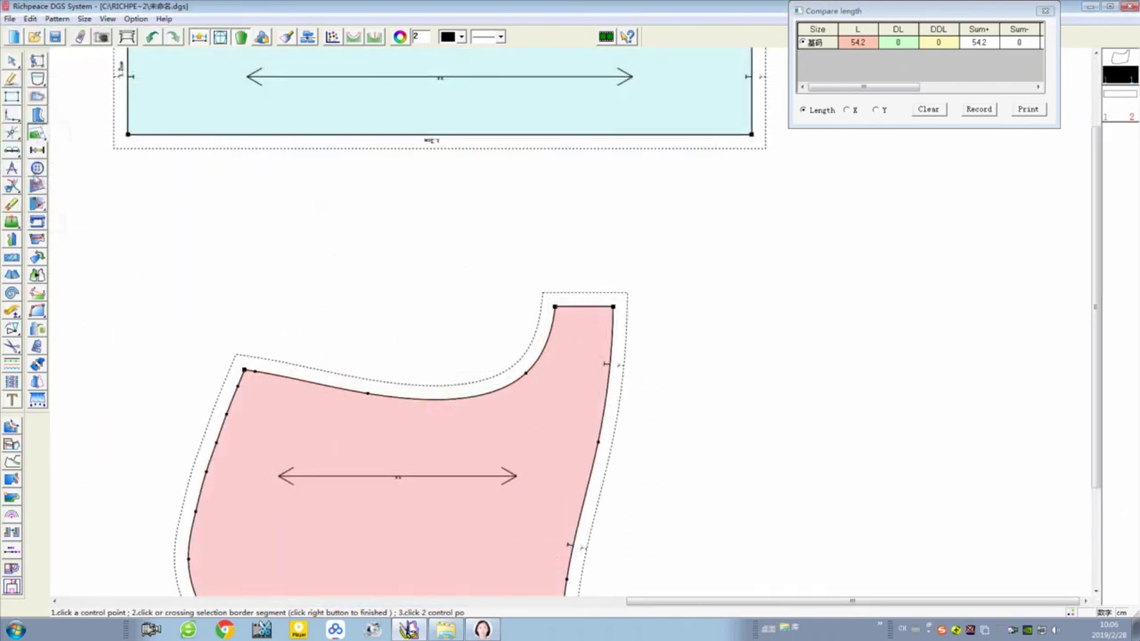
click(38, 170)
scroll(568, 356, up, 4)
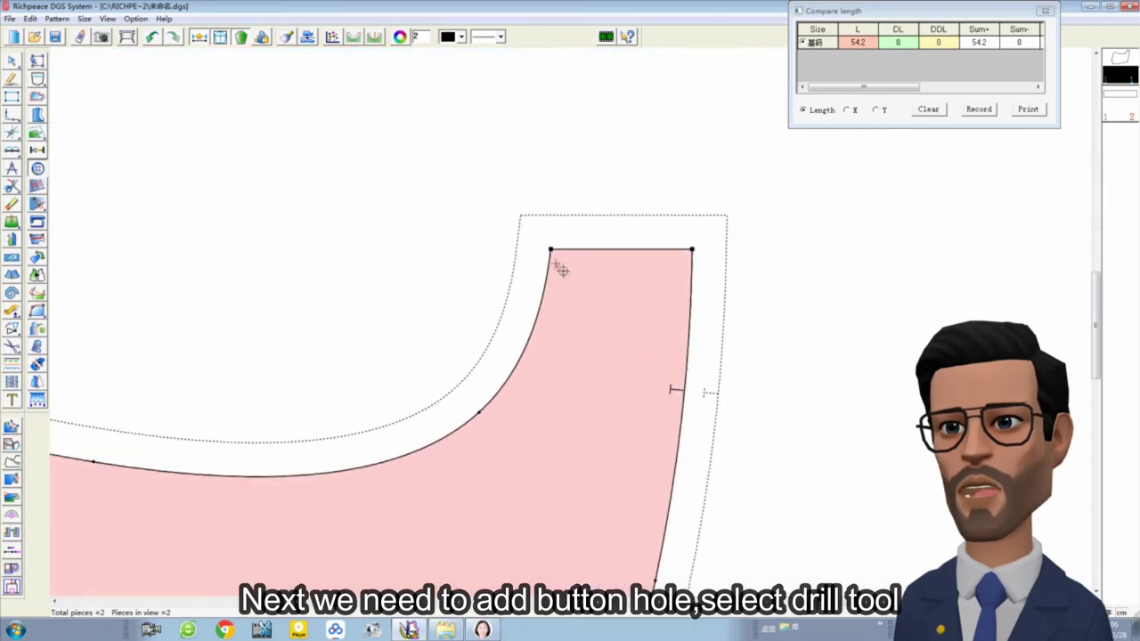
click(551, 250)
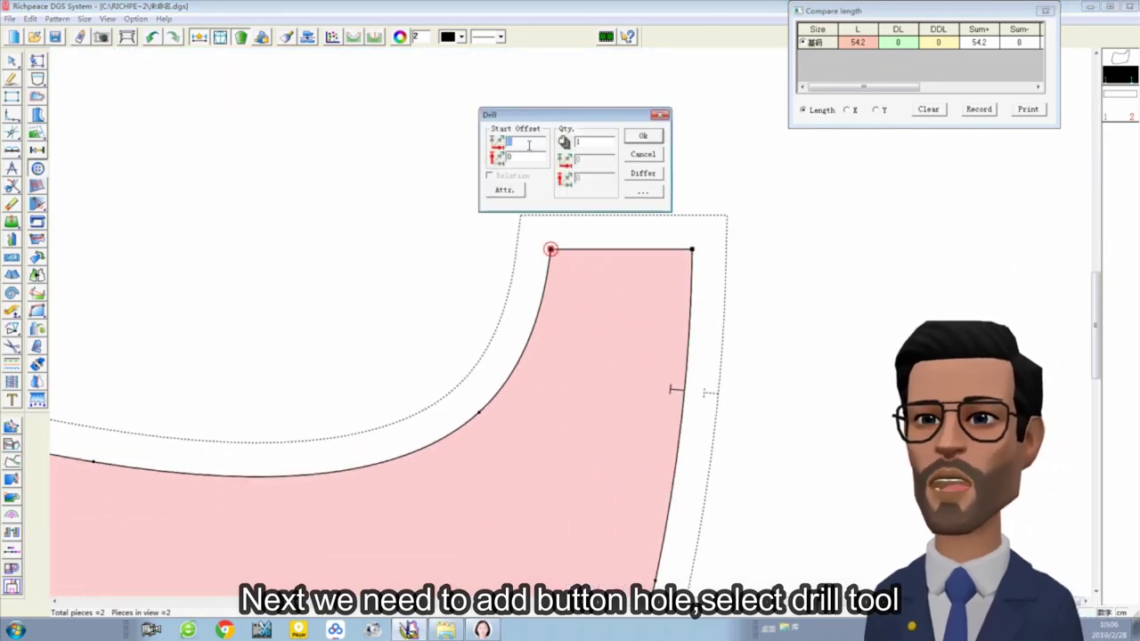